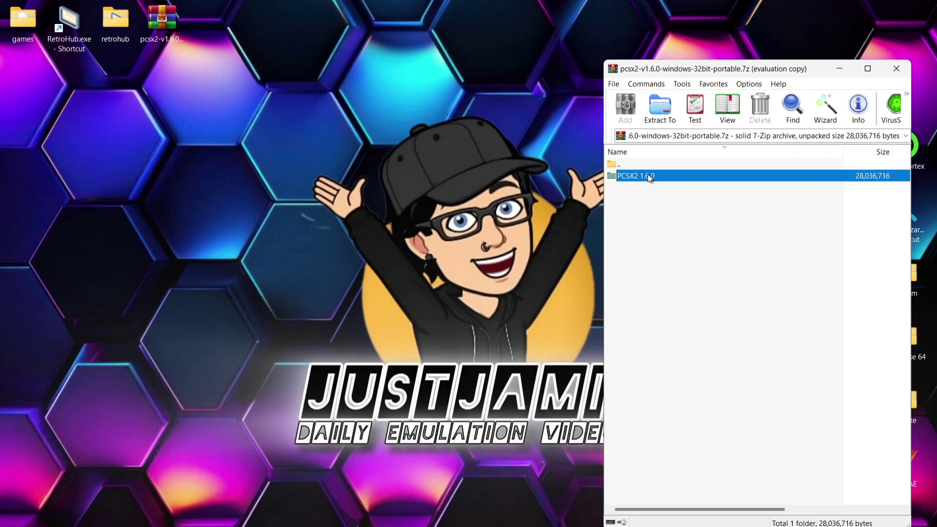
Extract the PCSX2 1.6.0 folder from the 7z archive to the desktop
click(832, 303)
click(639, 177)
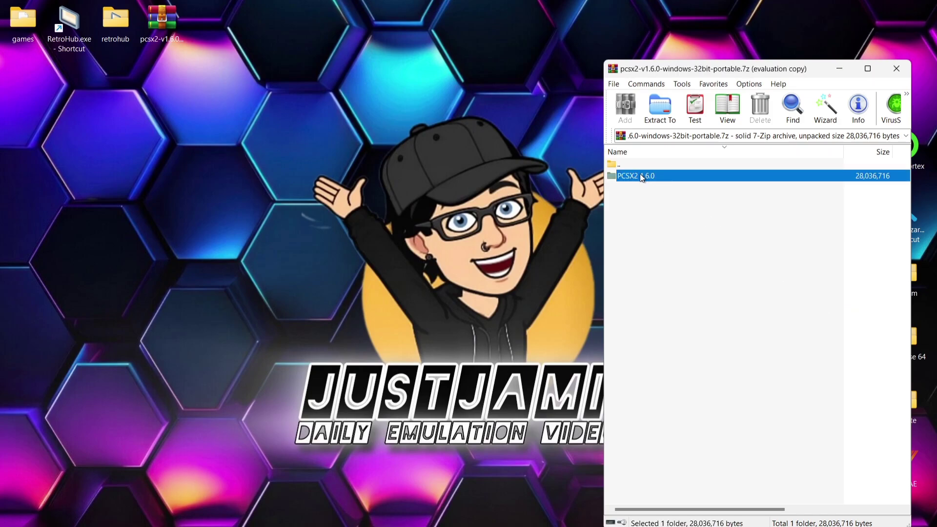
drag(639, 176, 334, 113)
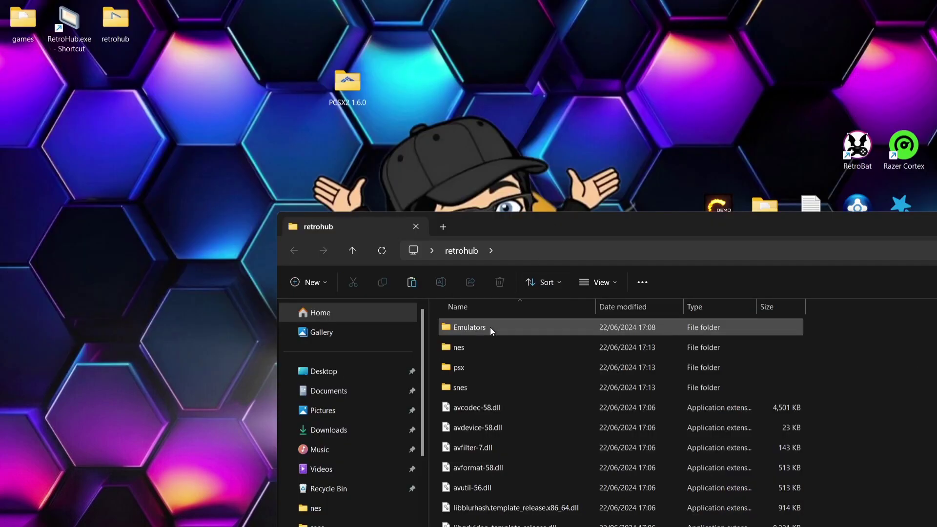
Move the PCSX2 1.6.0 folder from the desktop into the Emulators folder inside retrohub
click(217, 116)
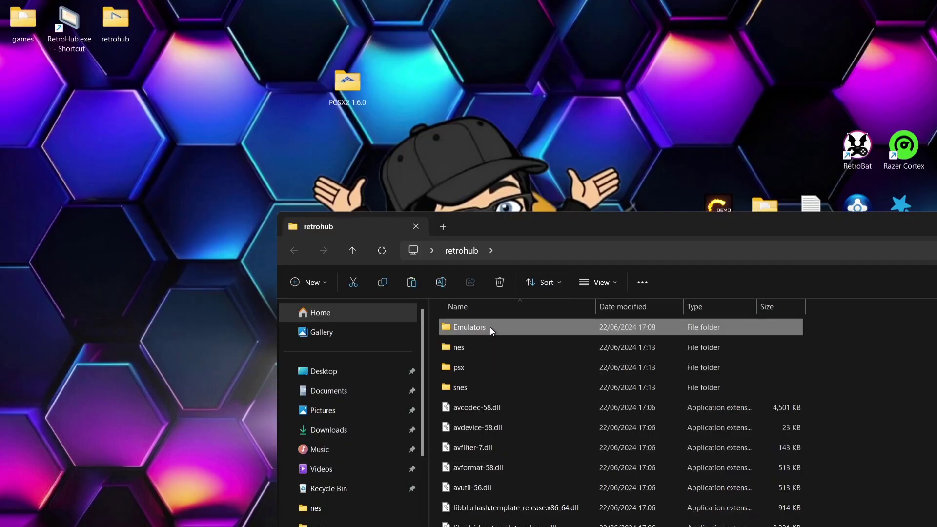
double_click(490, 326)
double_click(347, 80)
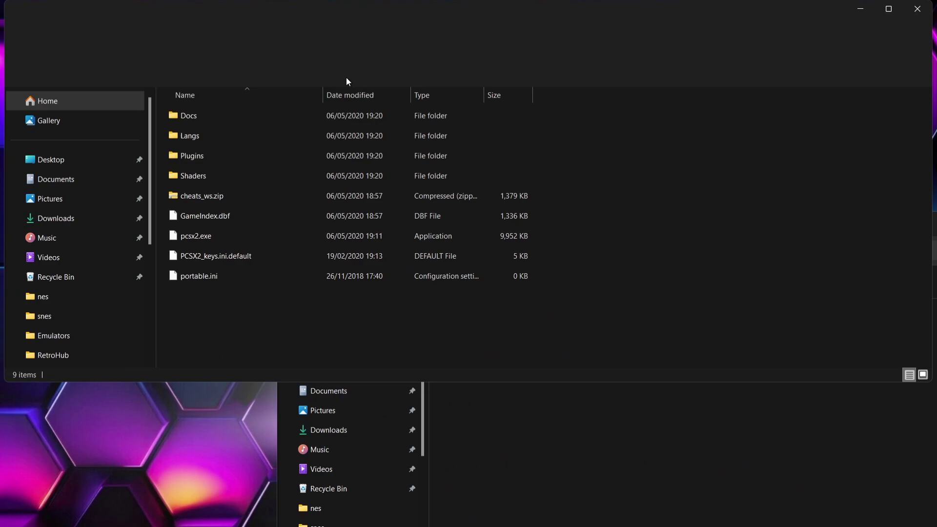
click(917, 9)
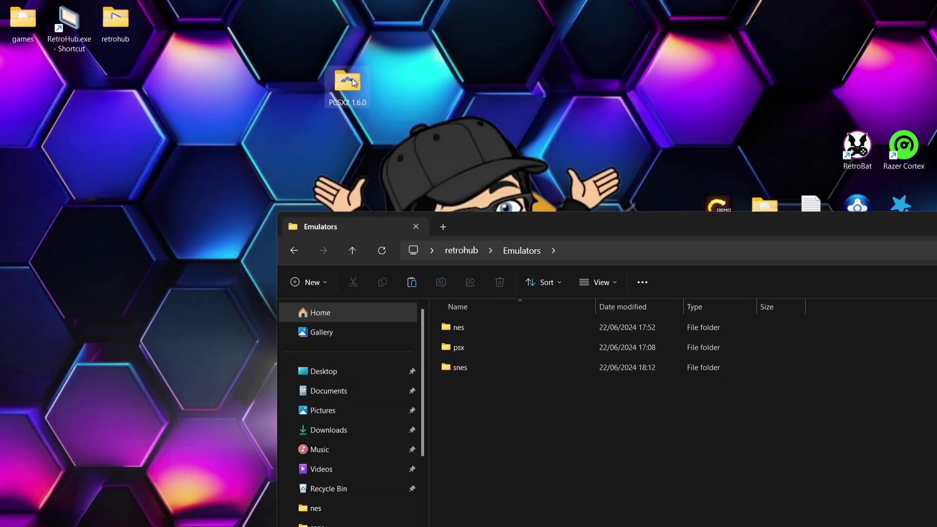
drag(353, 82, 498, 437)
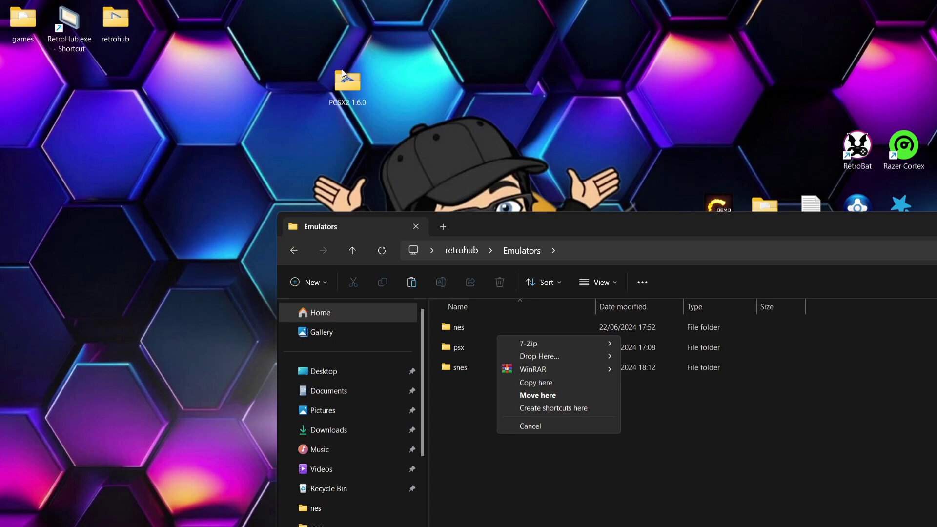
drag(344, 75, 494, 403)
Maximize the Emulators window and launch pcsx2.exe from the PCSX2 1.6.0 folder
key(super+Up)
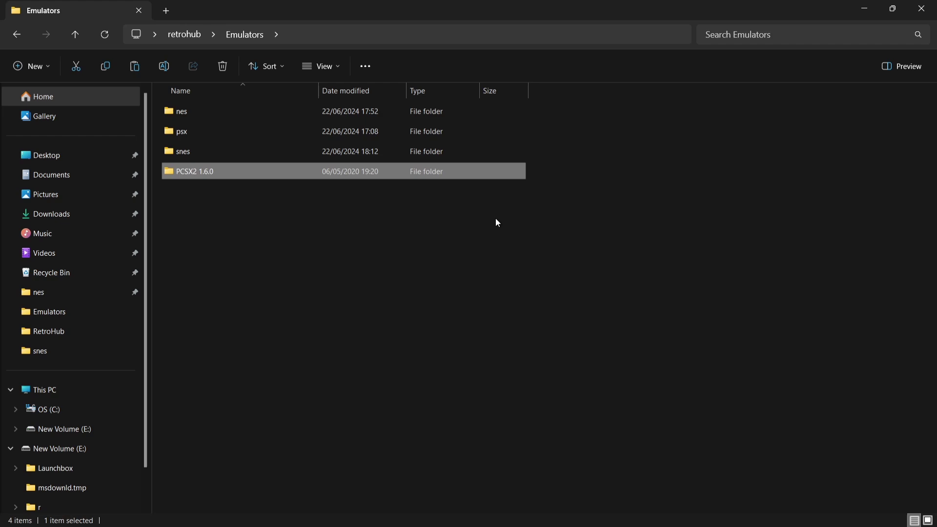
double_click(192, 171)
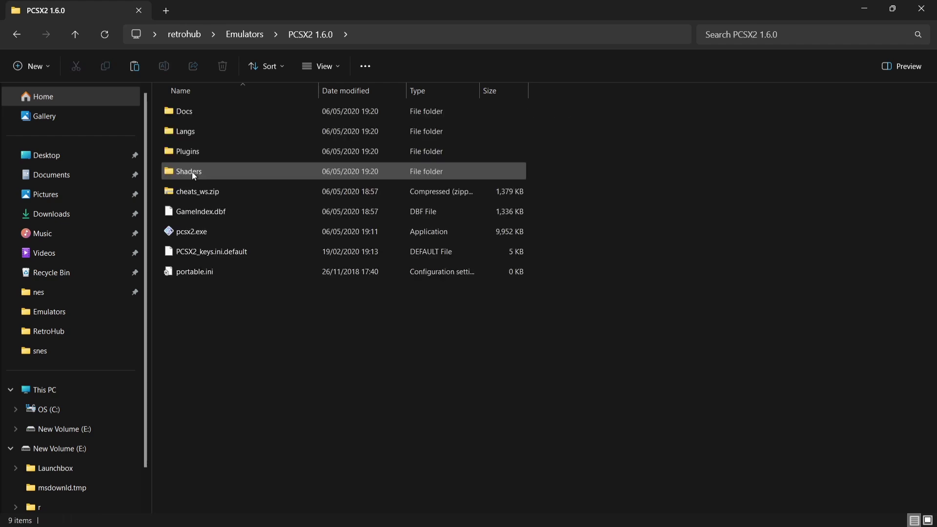
double_click(218, 236)
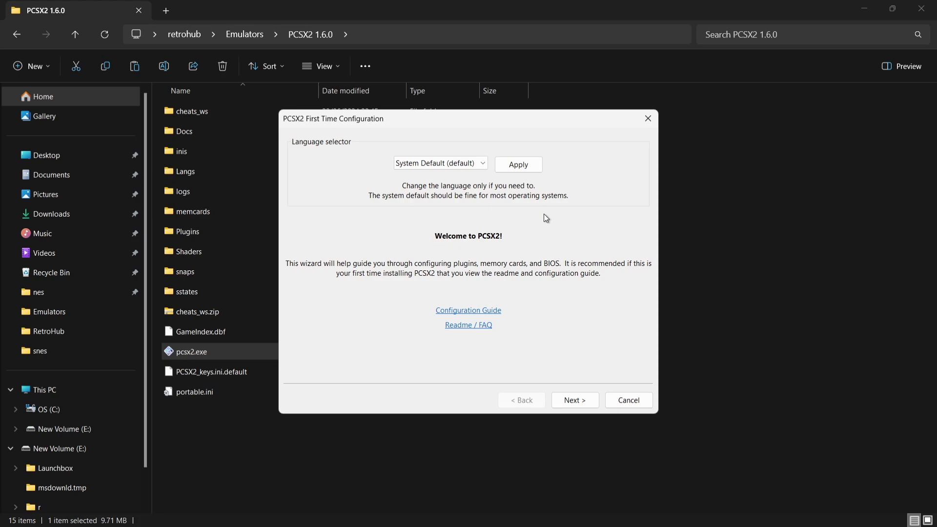
Apply the System Default language in the first-time configuration and accept the default plugins to reach BIOS selection
click(474, 166)
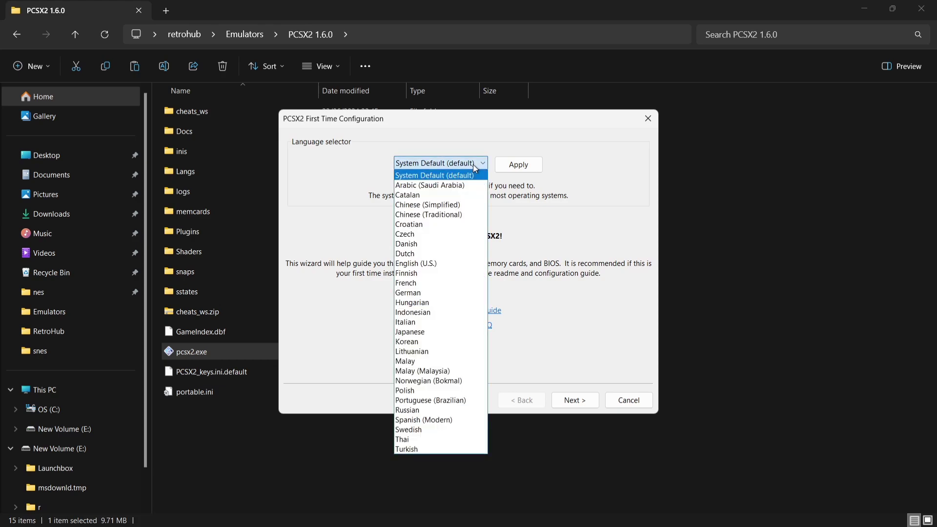
click(474, 164)
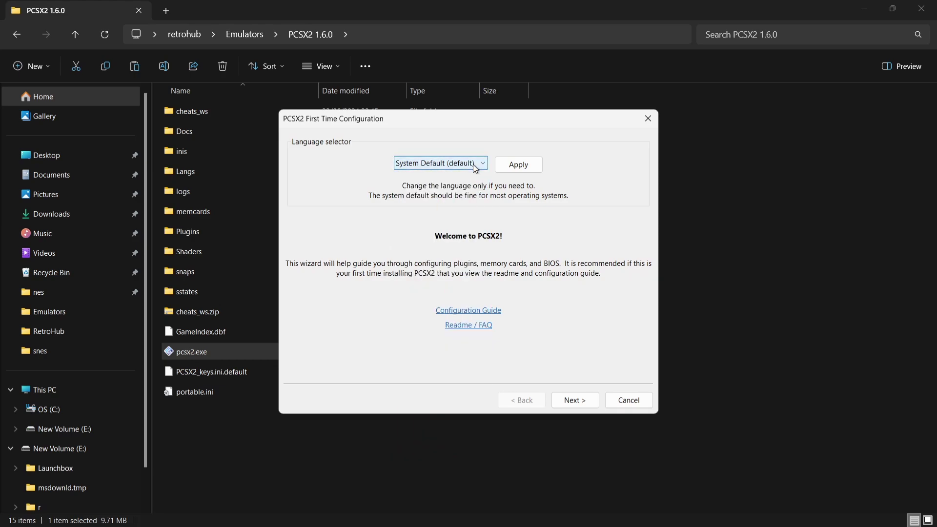
click(517, 168)
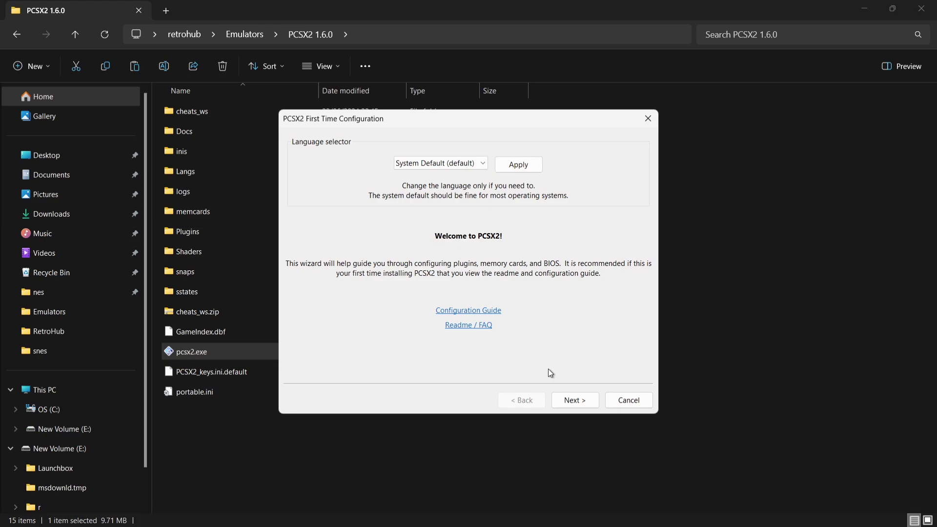
click(575, 400)
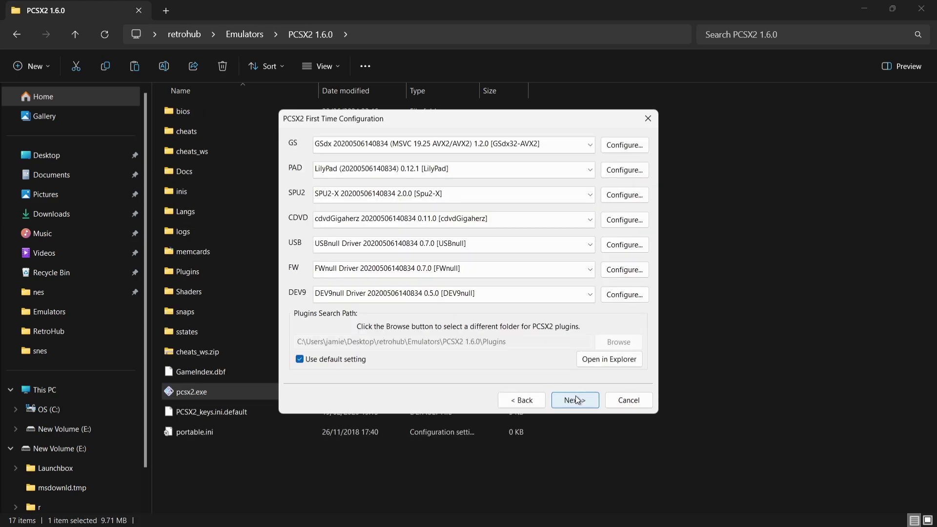
click(575, 400)
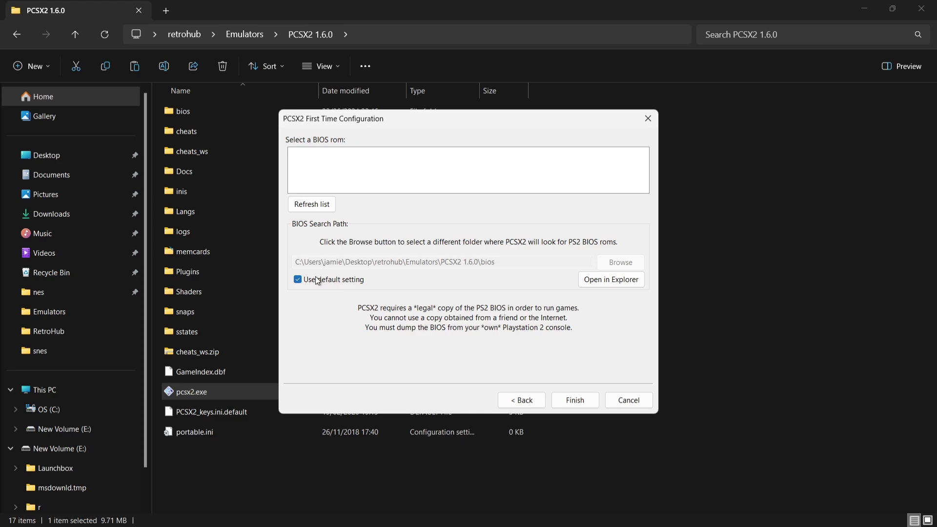
Set the BIOS search path to E:\Launchbox\emulators\RetroArch\system and finish the configuration with the USA v01.60 BIOS
click(359, 283)
click(605, 263)
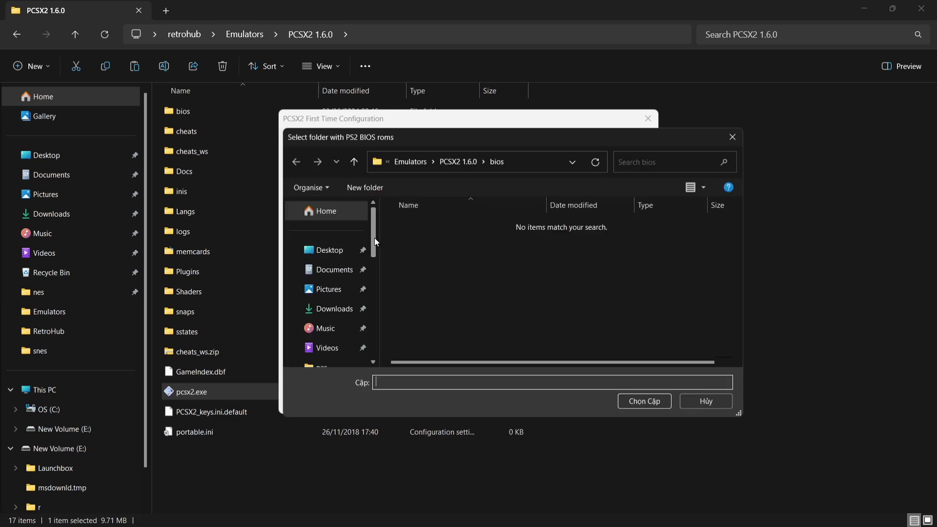
drag(372, 239, 377, 319)
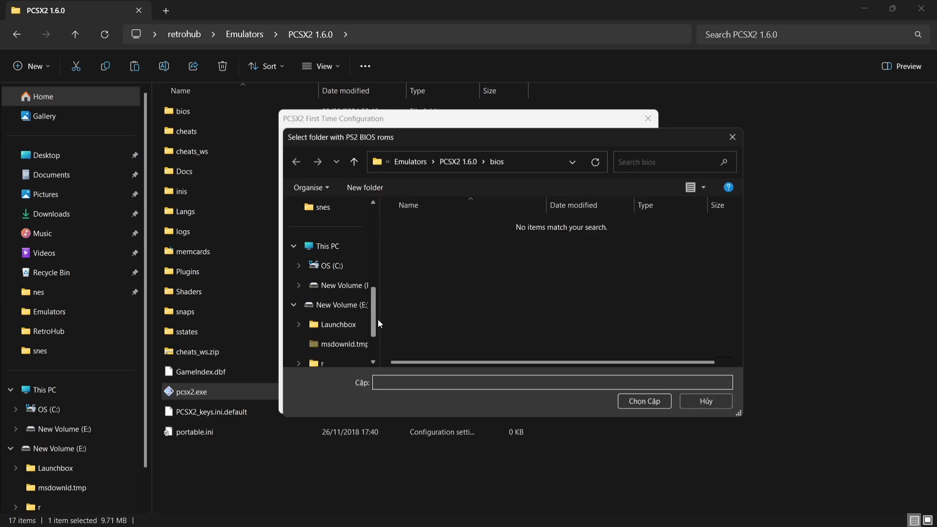
click(340, 286)
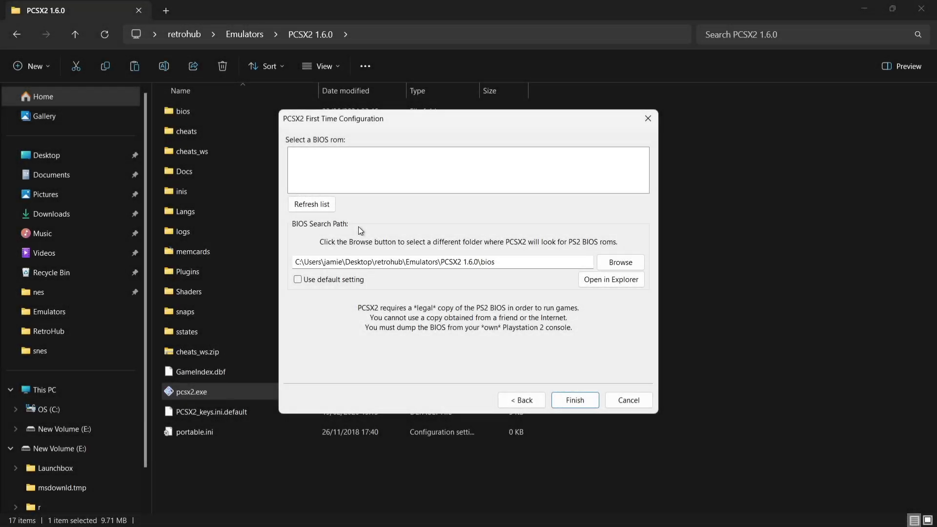
click(307, 205)
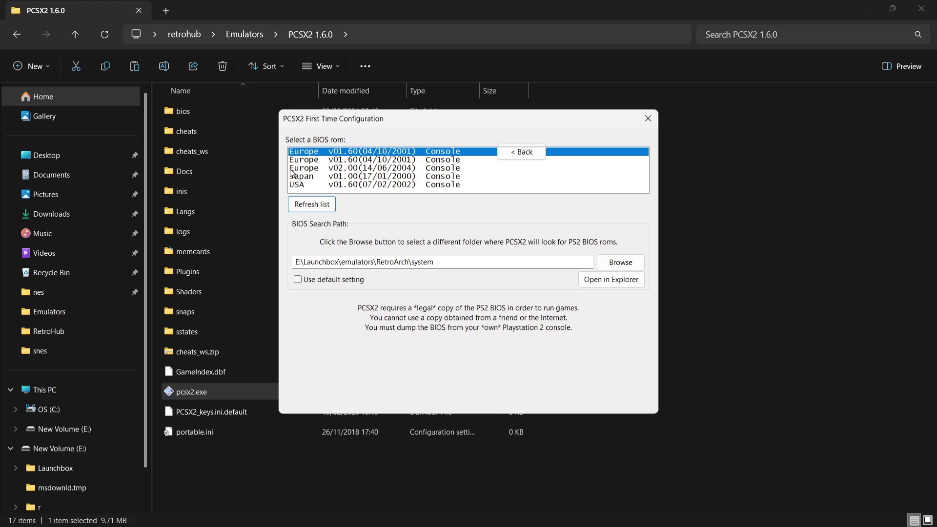
click(380, 185)
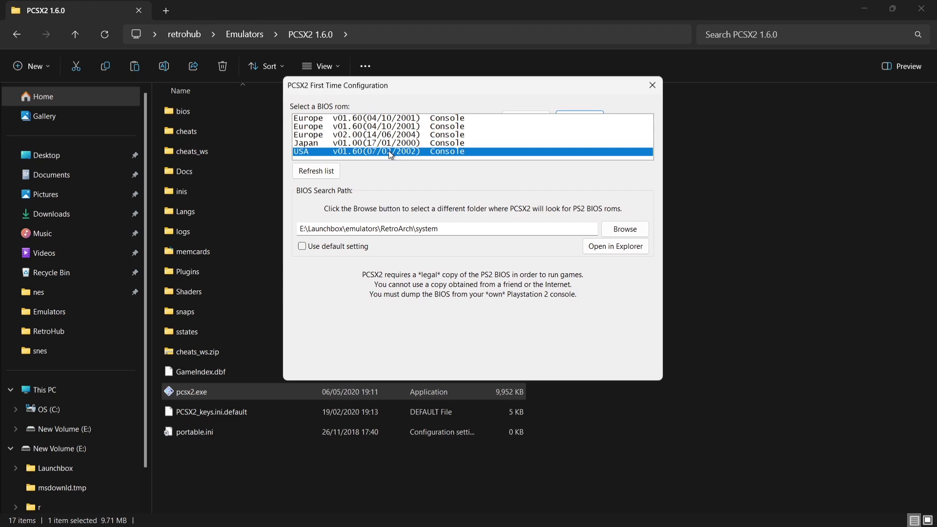
double_click(388, 150)
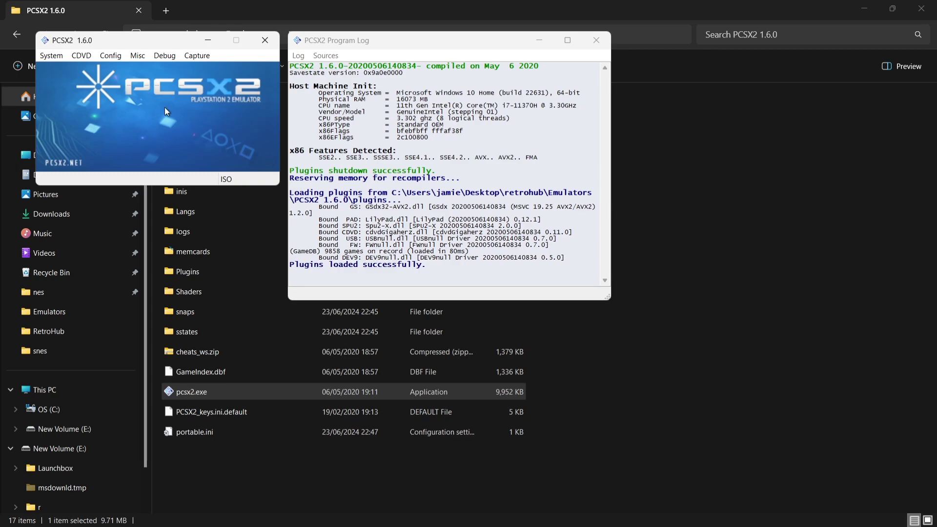
Enable "Default to fullscreen mode on open" in the GS window settings and save the emulation settings
click(115, 58)
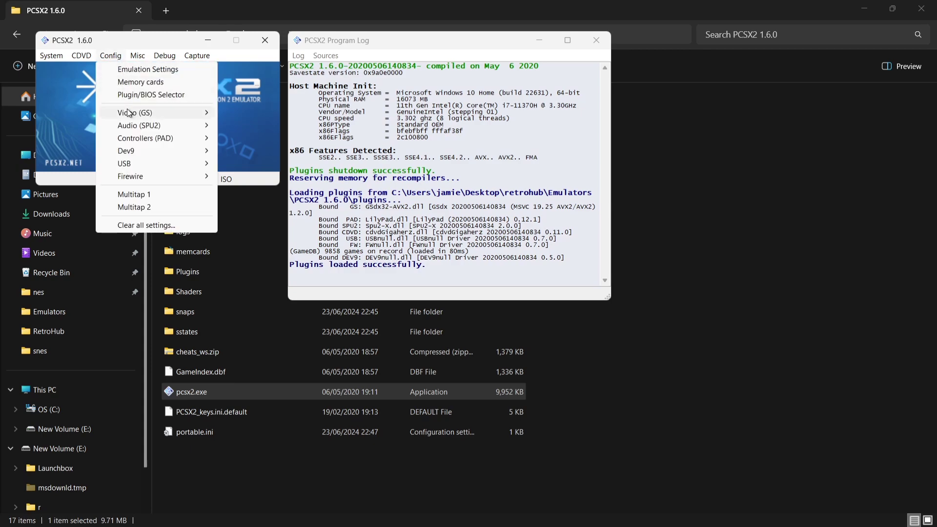
mouse_move(130, 115)
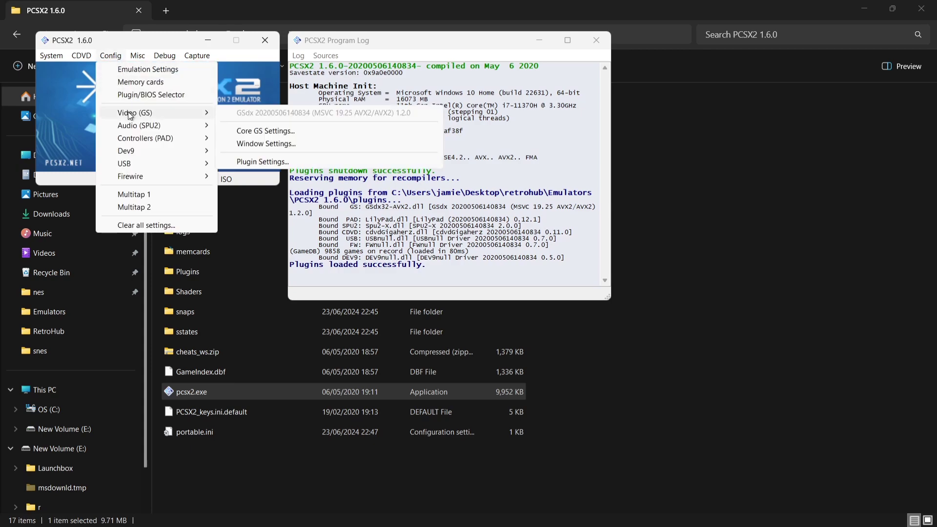
click(275, 143)
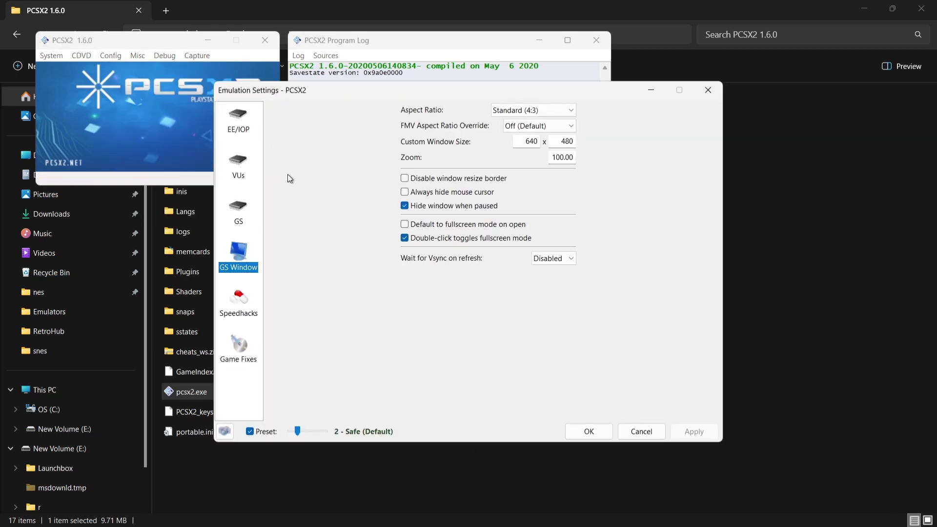
click(404, 224)
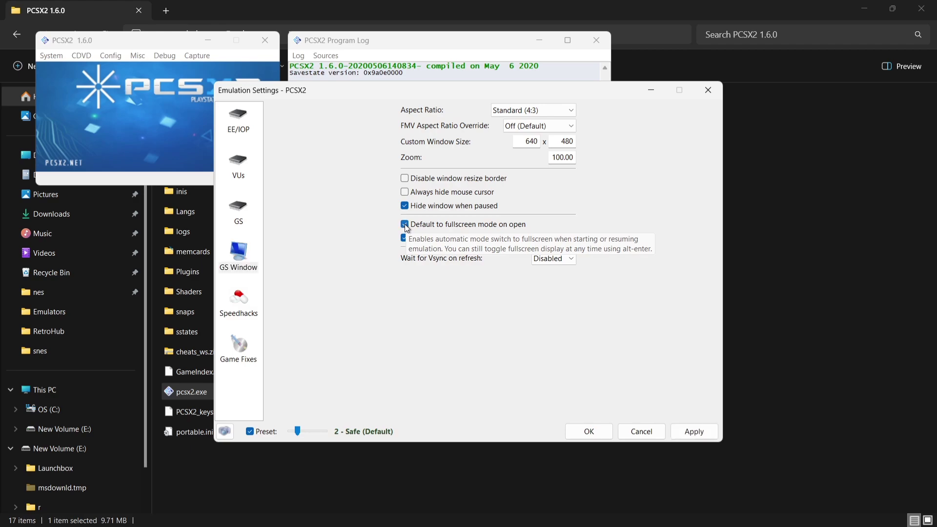
click(690, 431)
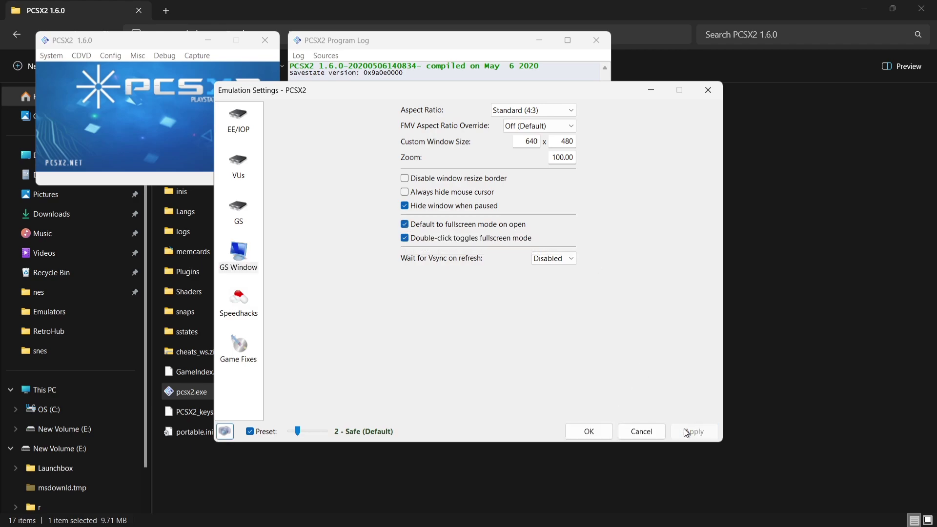
click(599, 434)
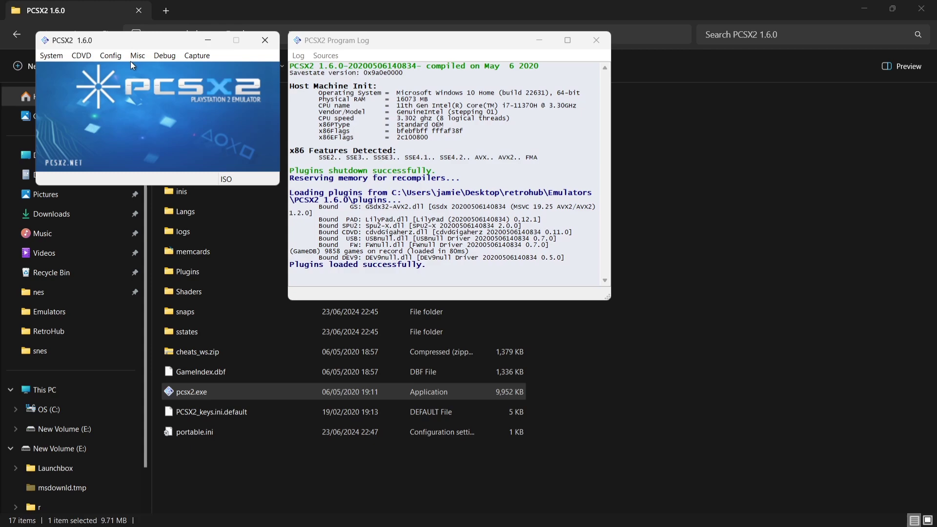
Bind the controller inputs to Pad 1 with Quick Setup in the LilyPad plugin settings and save them
click(110, 55)
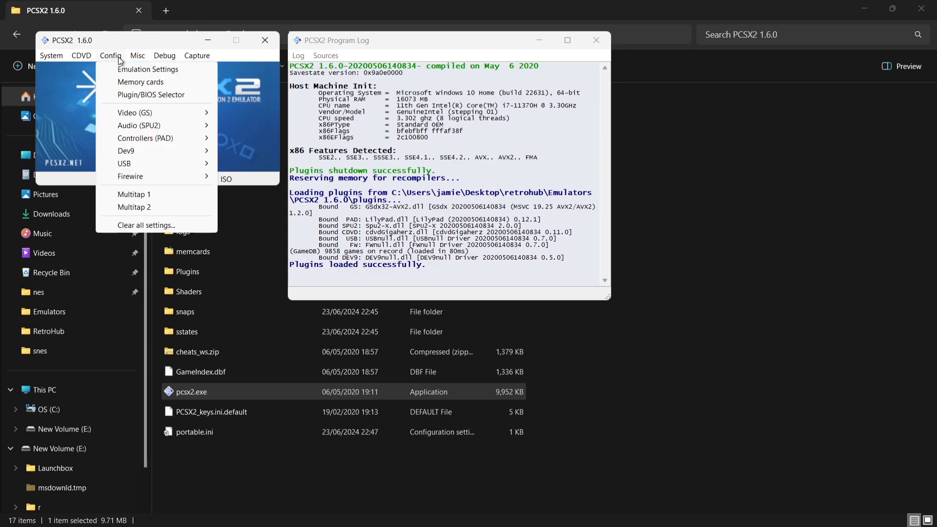
mouse_move(151, 141)
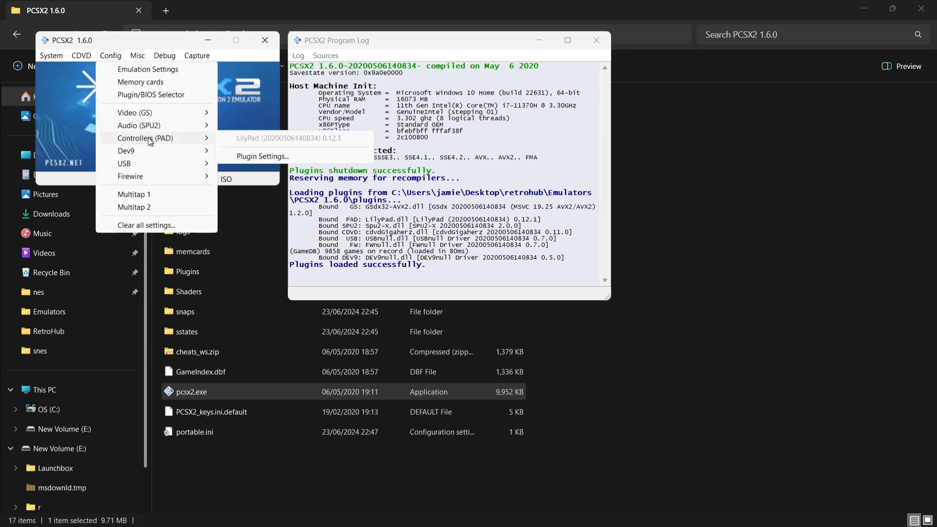
click(279, 156)
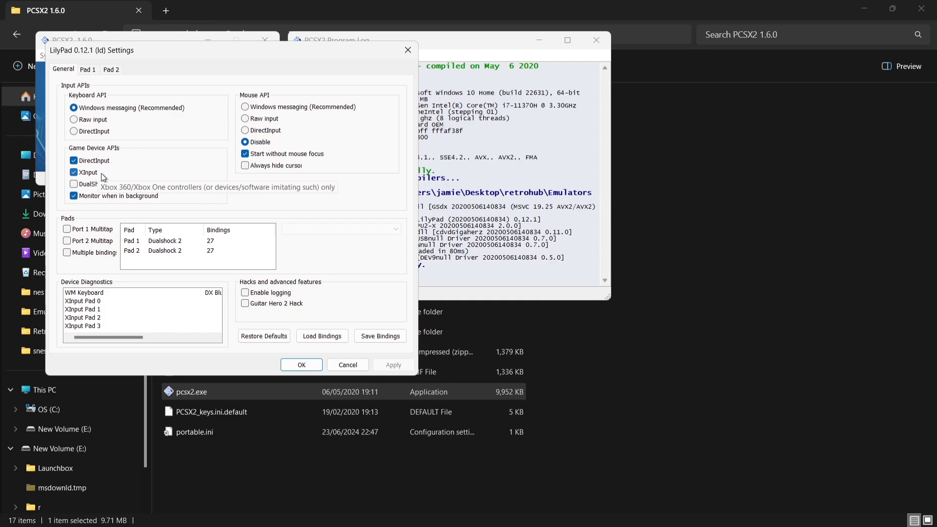
click(89, 72)
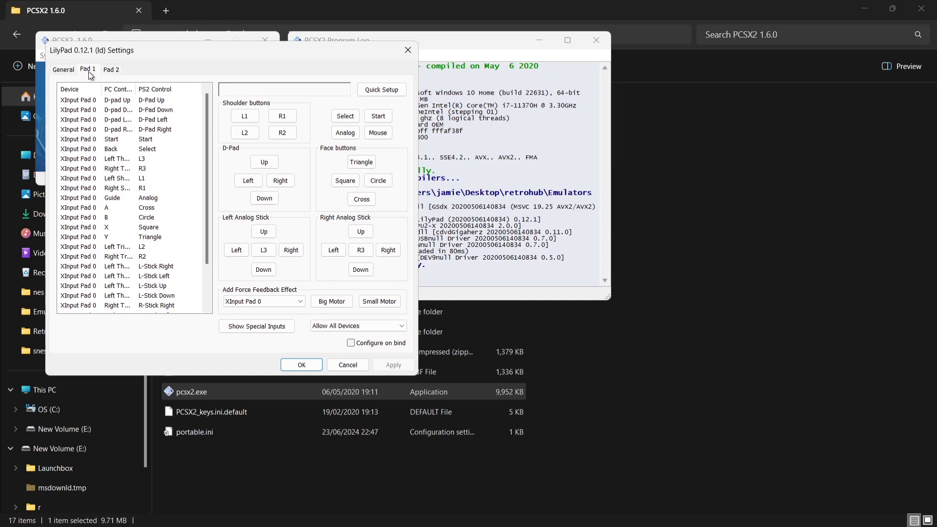
click(384, 94)
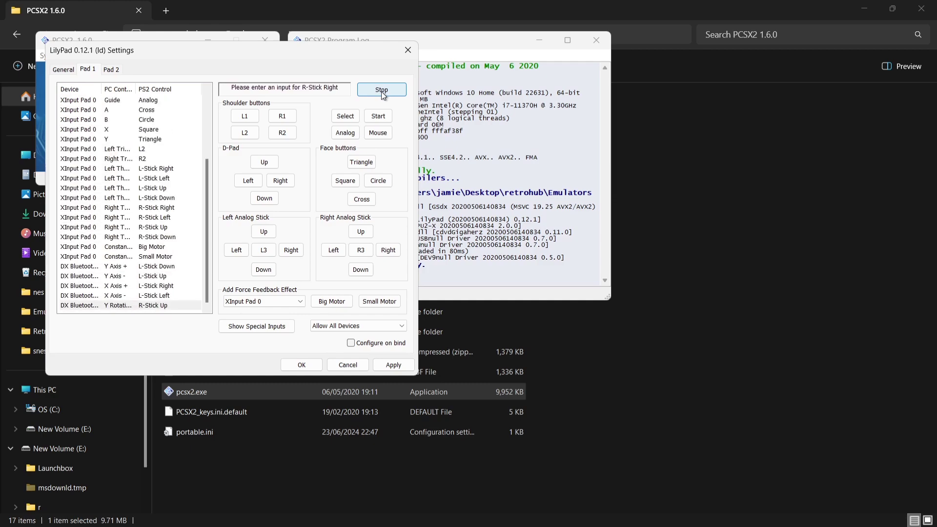
click(391, 363)
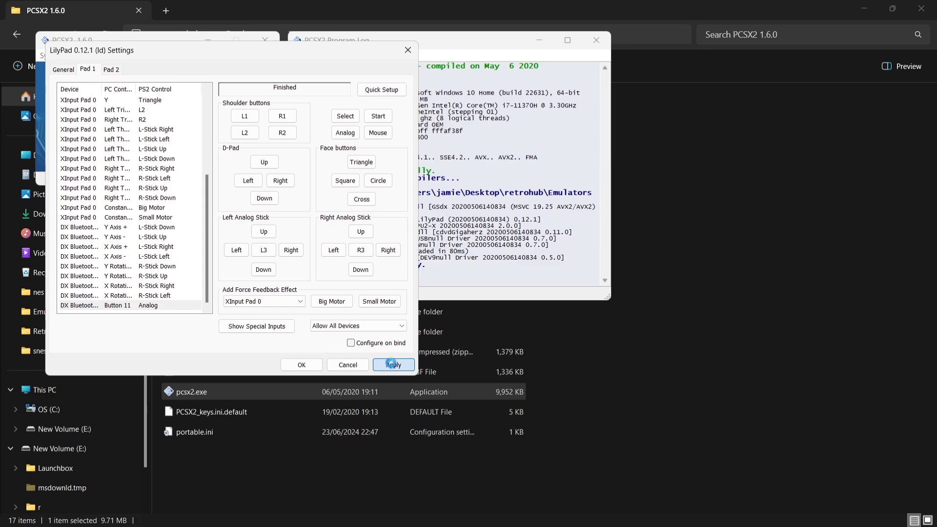
click(298, 367)
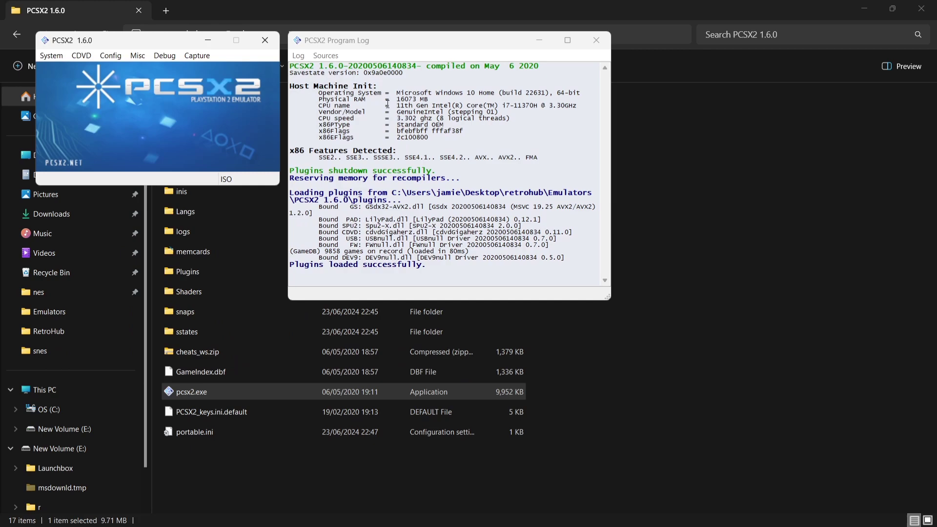
Close the PCSX2 program log and restore the maximized retrohub folder window to its smaller size
click(596, 41)
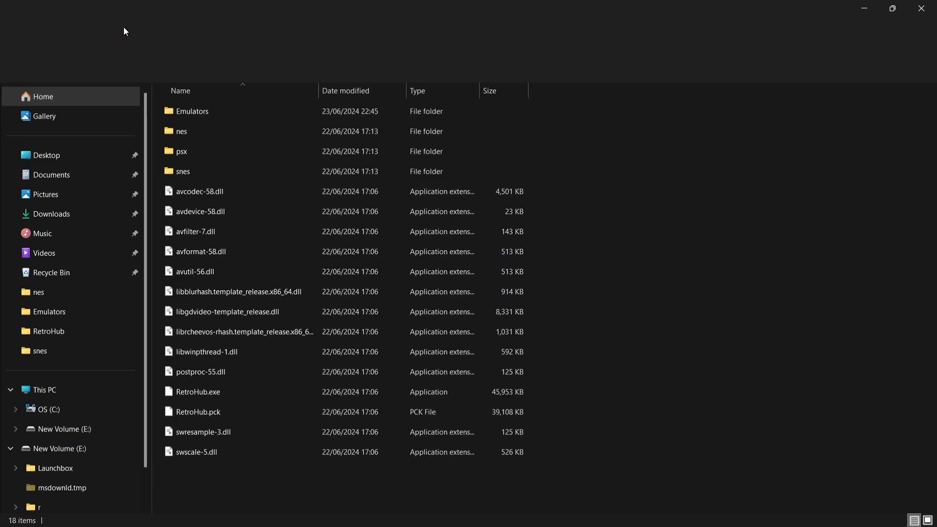
double_click(288, 4)
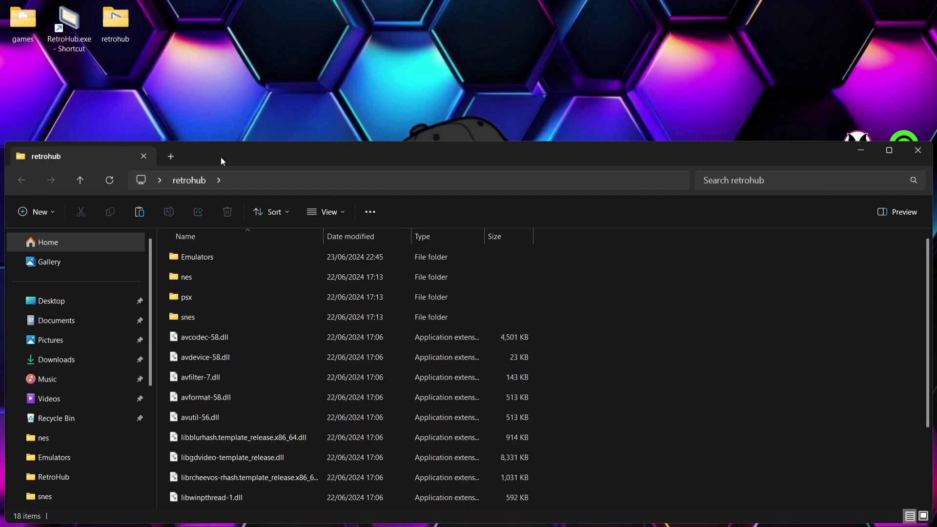
Reposition the retrohub folder window and check how the games are stored in its nes folder
drag(223, 153, 467, 74)
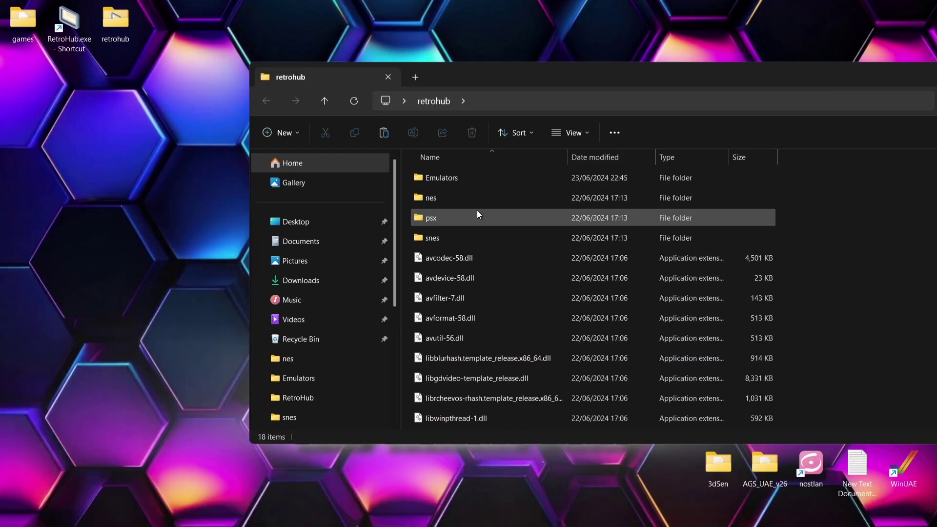
double_click(444, 197)
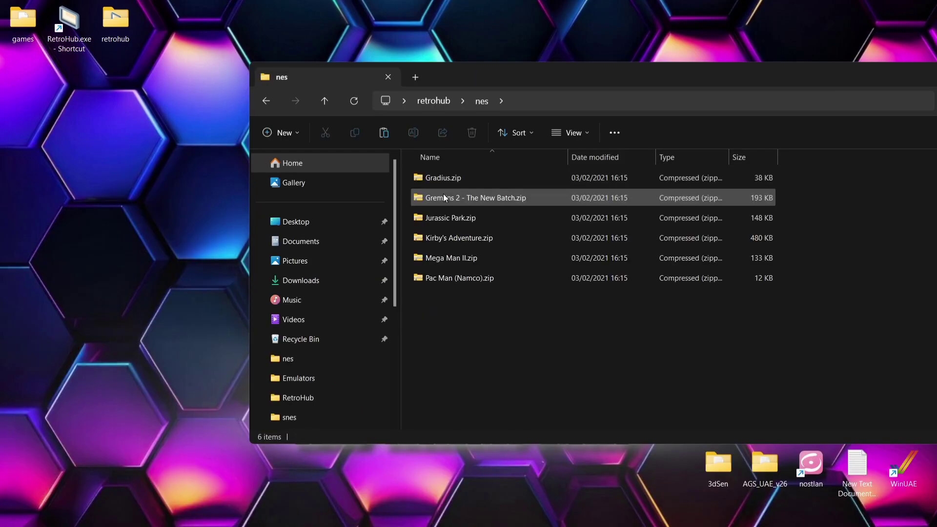
click(267, 106)
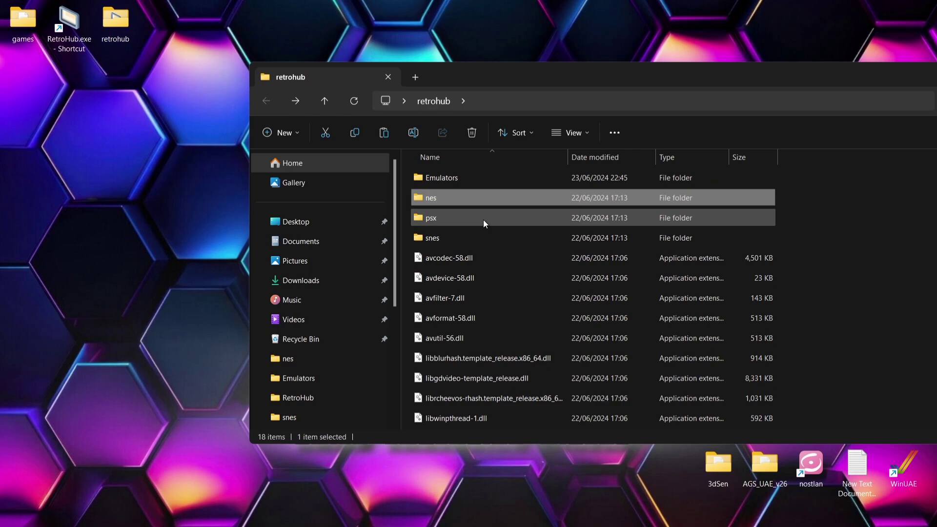
double_click(442, 198)
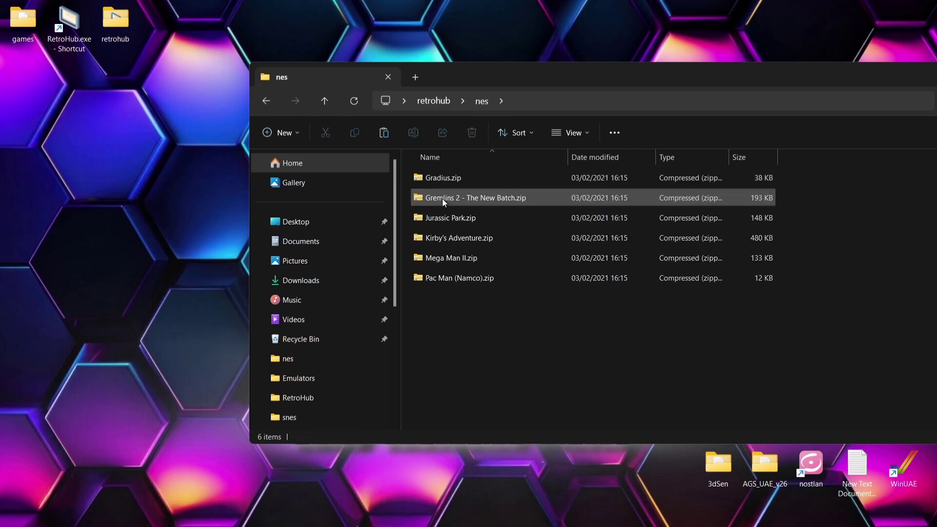
click(266, 101)
Create a new folder named ps2 inside the retrohub folder
click(821, 263)
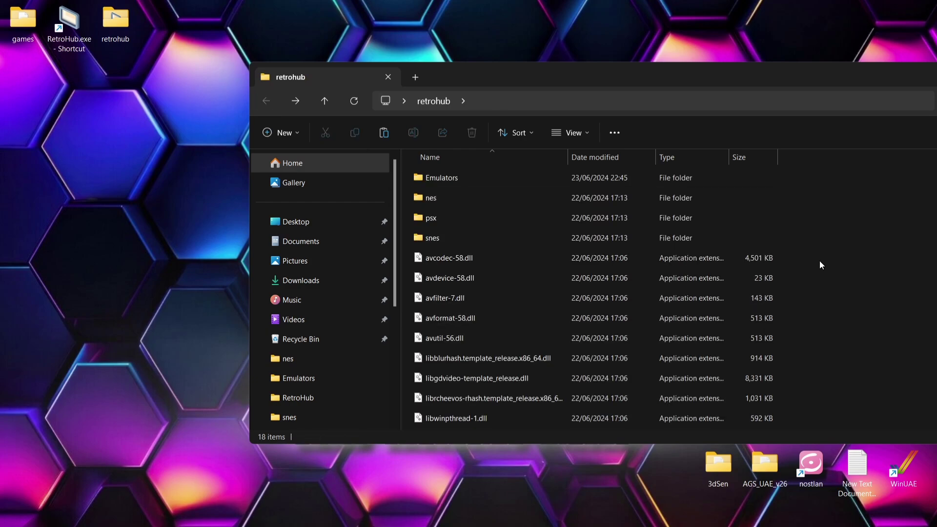
right_click(820, 265)
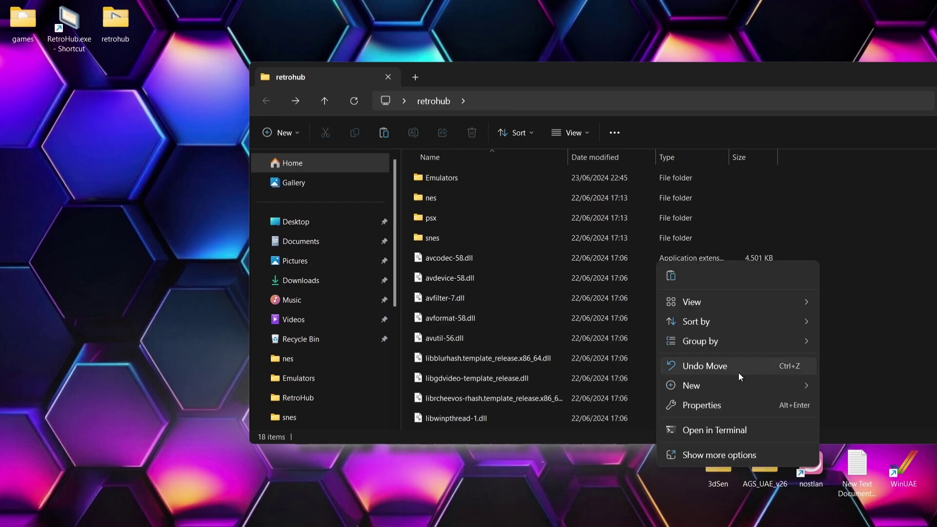
mouse_move(734, 380)
click(627, 385)
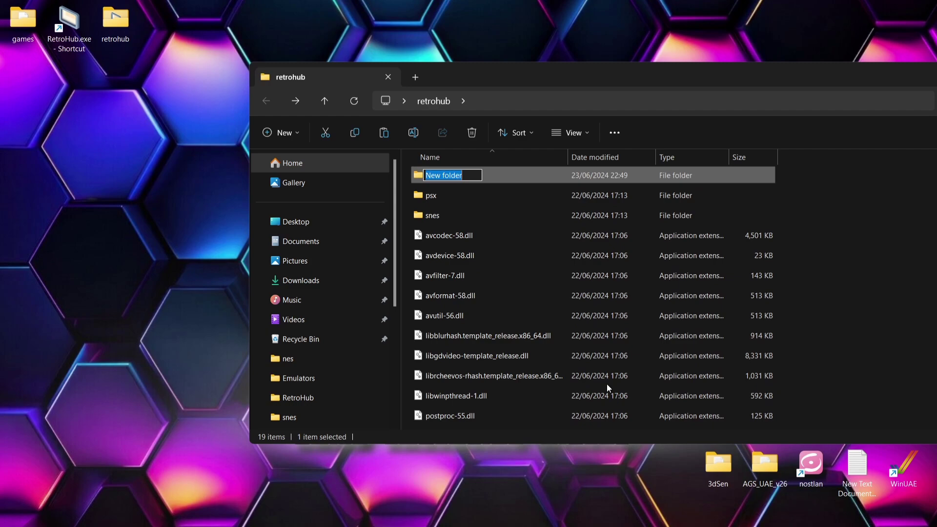
text(ps2)
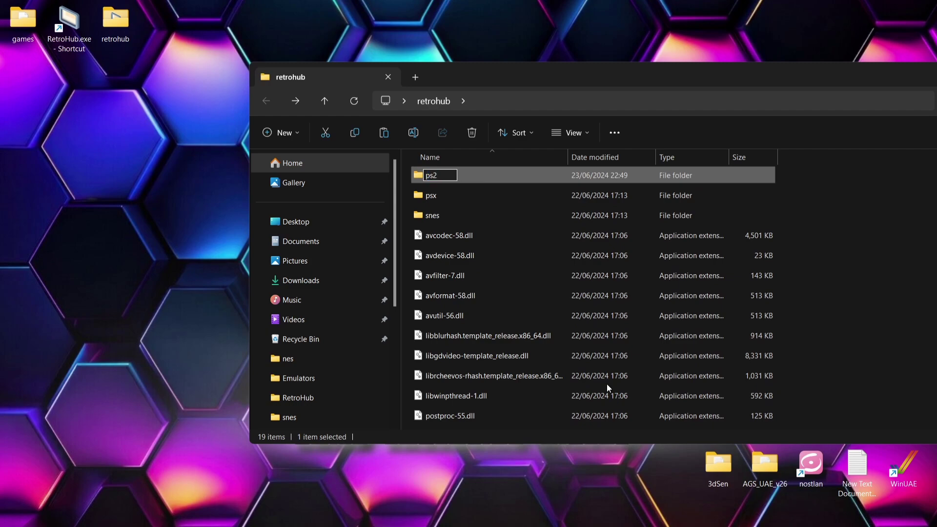
click(818, 321)
Move all four PlayStation 2 ISO files from the desktop's games folder into the ps2 folder and close its window
double_click(464, 177)
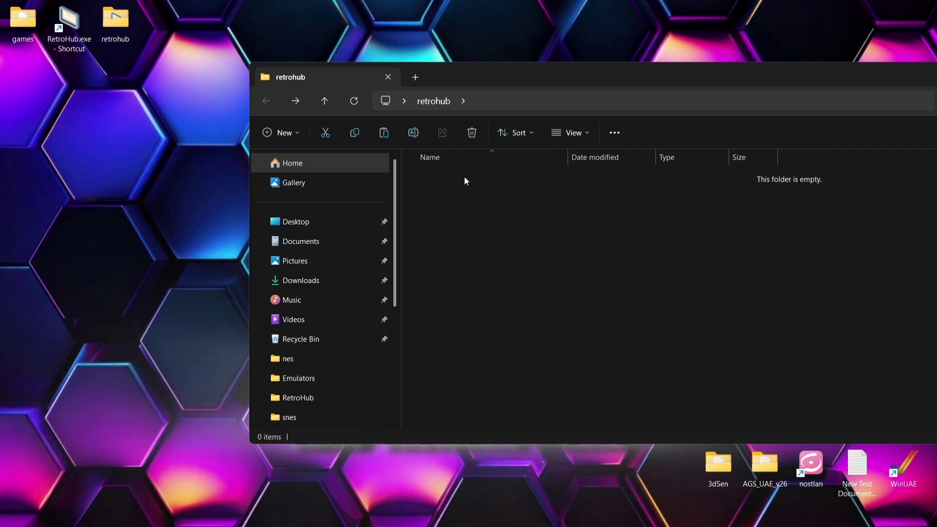
double_click(22, 22)
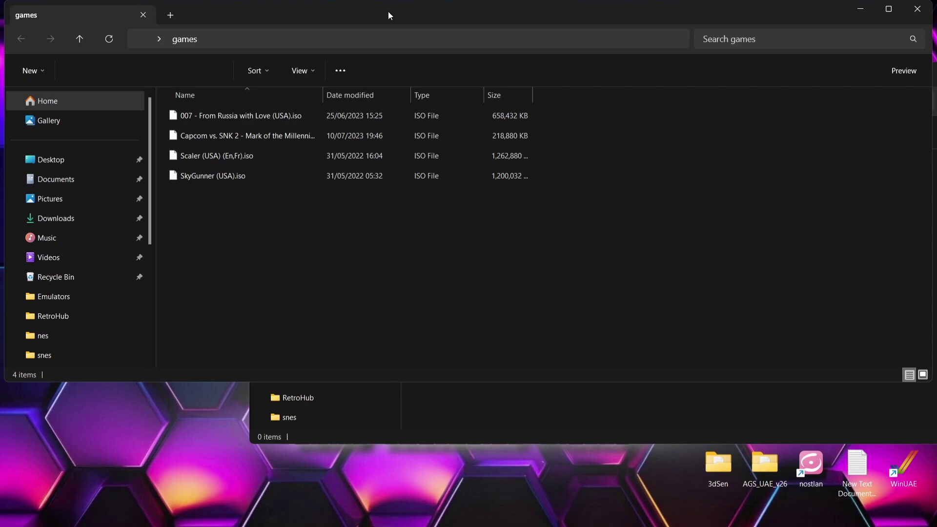
drag(293, 246, 283, 110)
drag(273, 16, 643, 303)
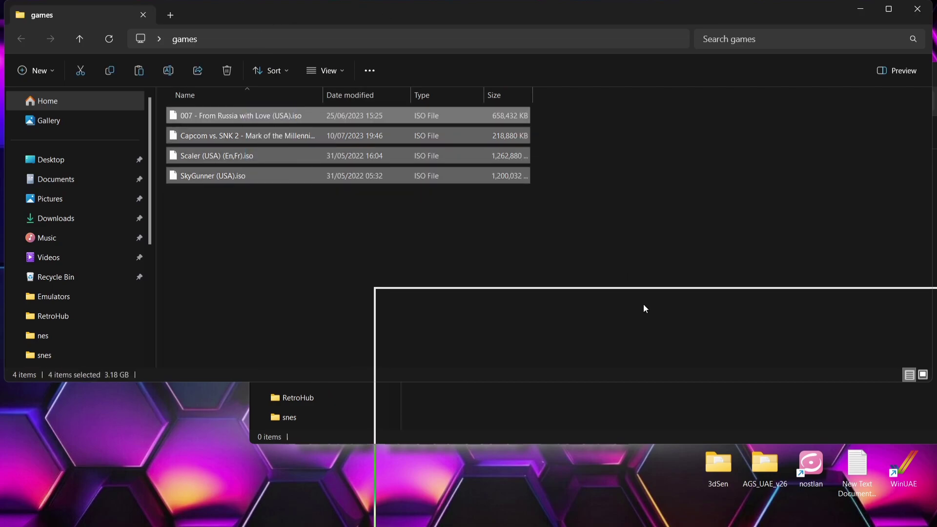
drag(595, 193, 582, 215)
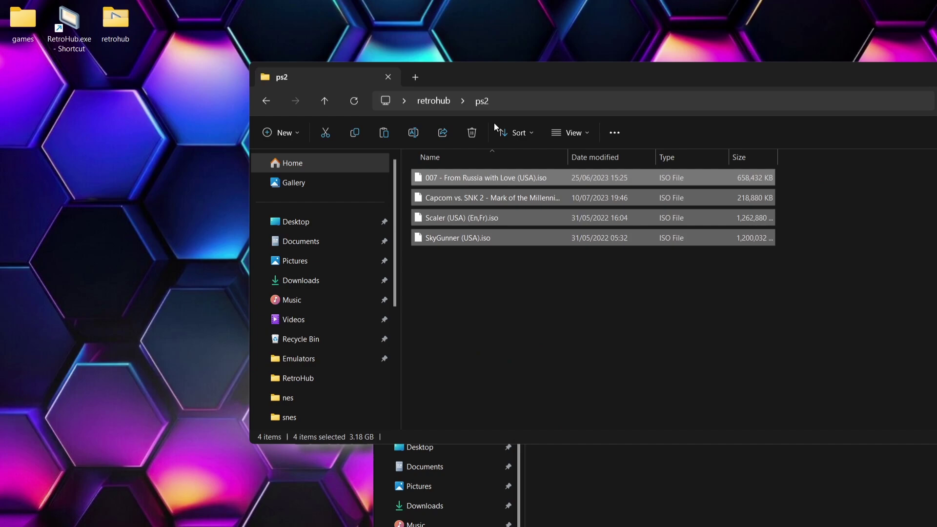
drag(545, 84, 186, 68)
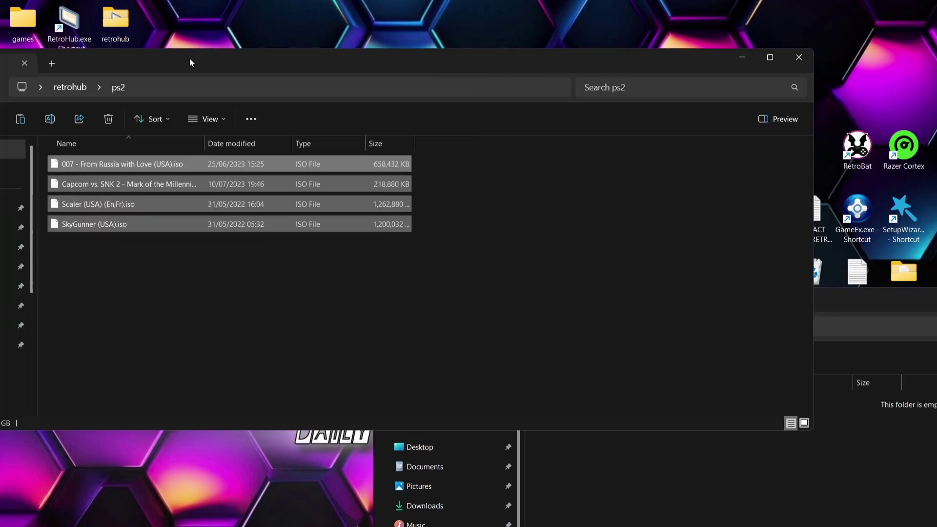
click(805, 57)
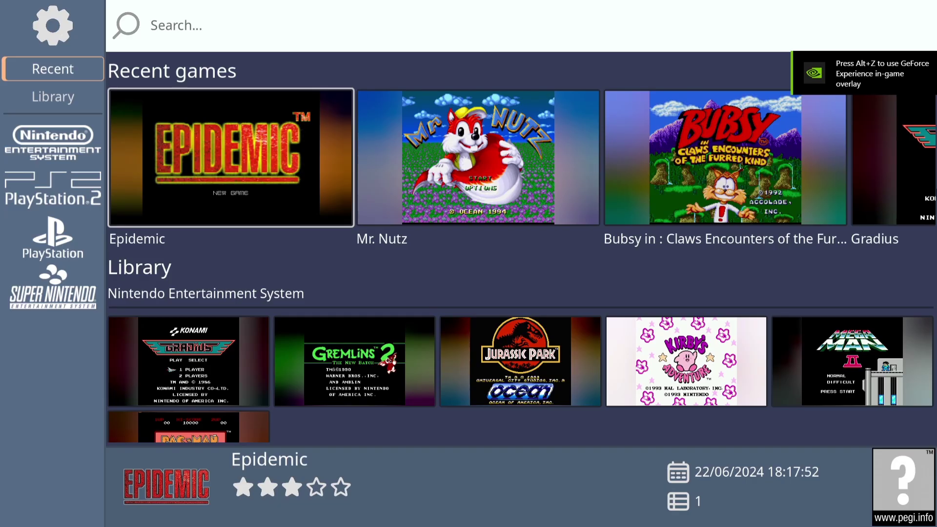
In RetroHub, open the system settings for Sony PlayStation 2 and review its supported extensions and emulators
key(Escape)
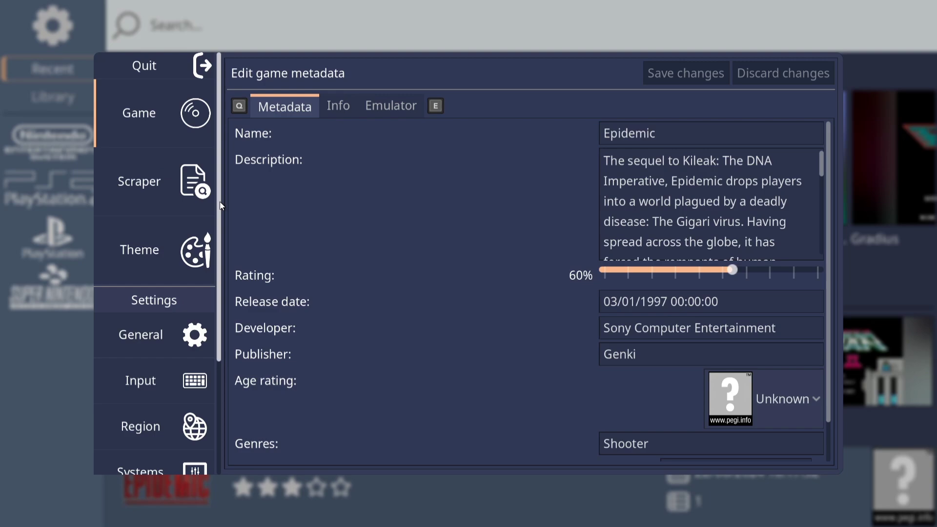
drag(219, 201, 227, 305)
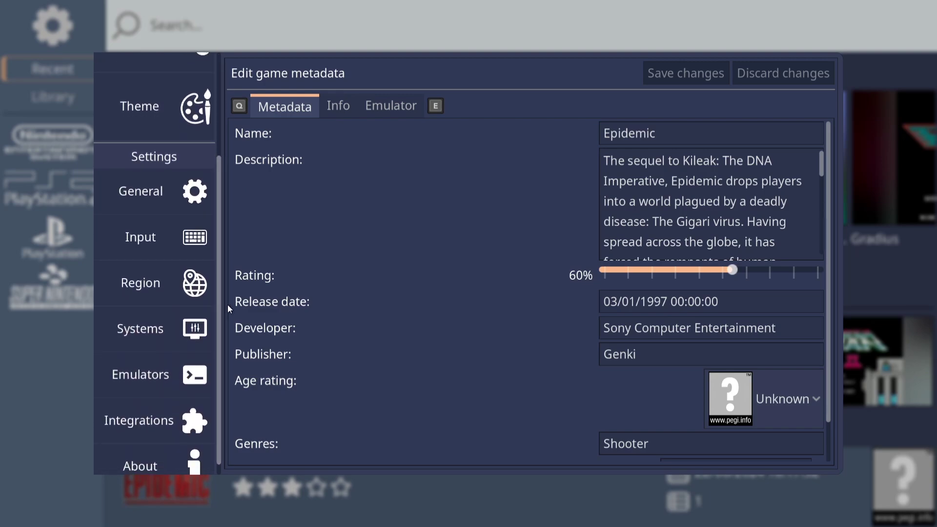
click(166, 325)
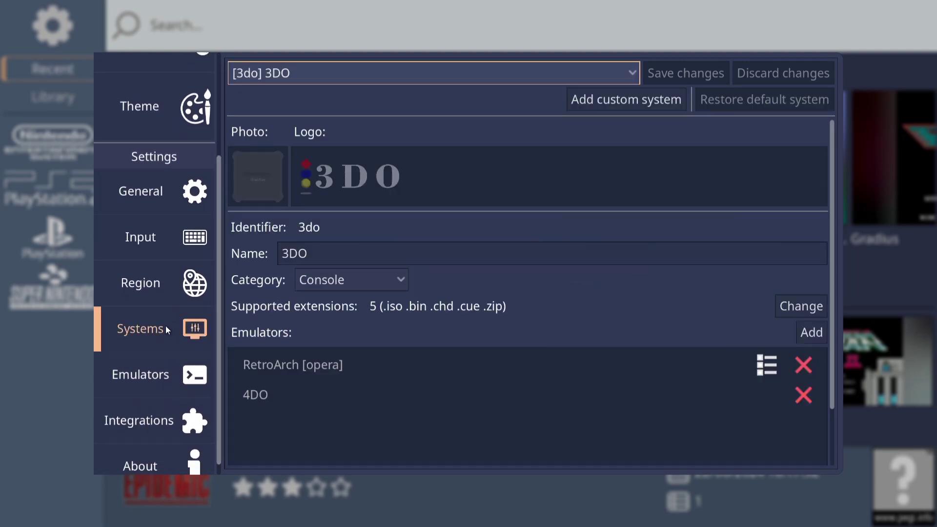
click(631, 68)
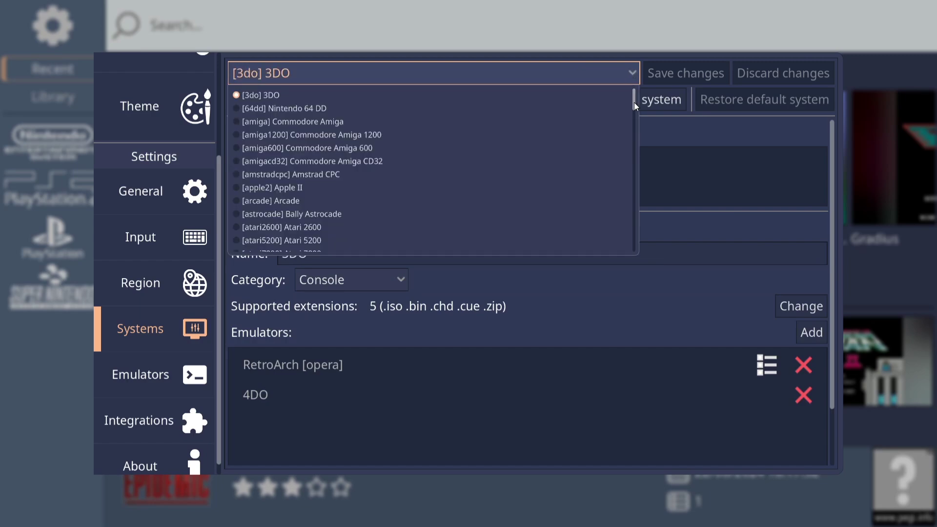
drag(634, 102, 635, 196)
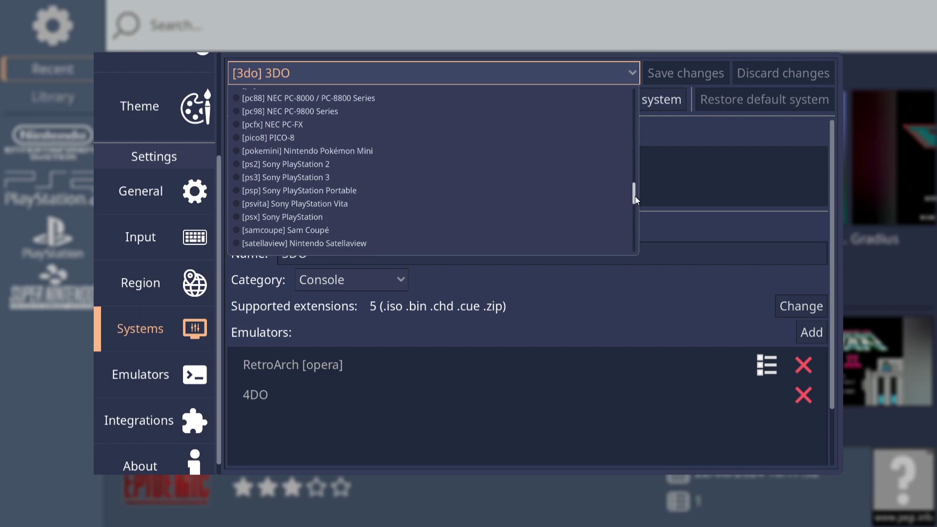
click(323, 164)
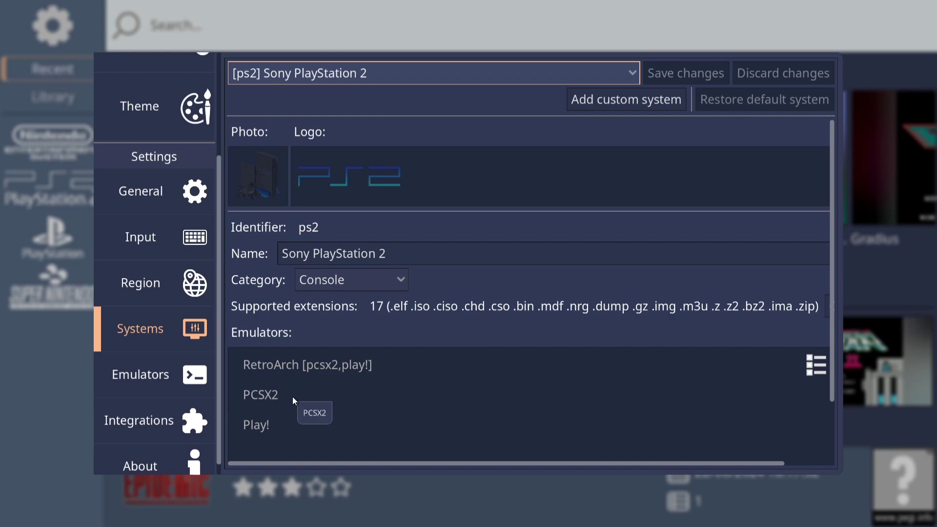
click(287, 428)
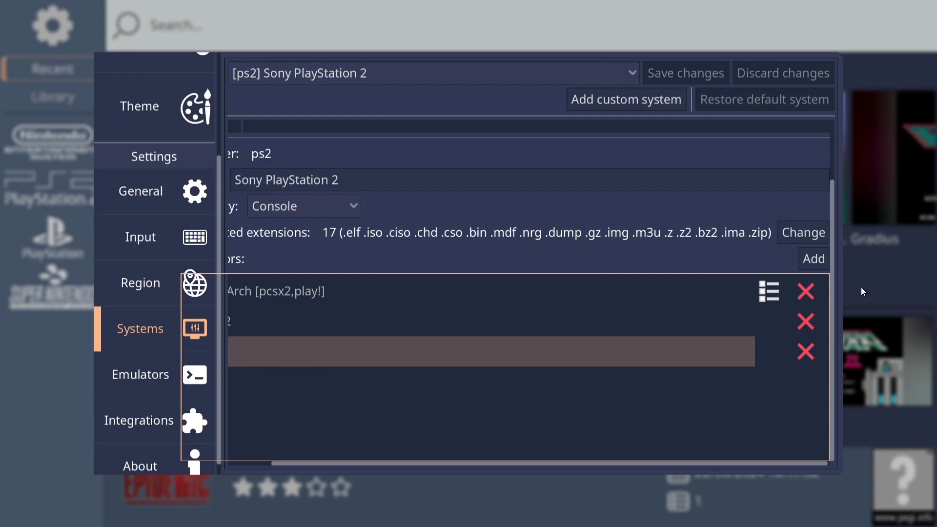
Select PCSX2 as the emulator to configure in RetroHub's emulator settings
click(139, 376)
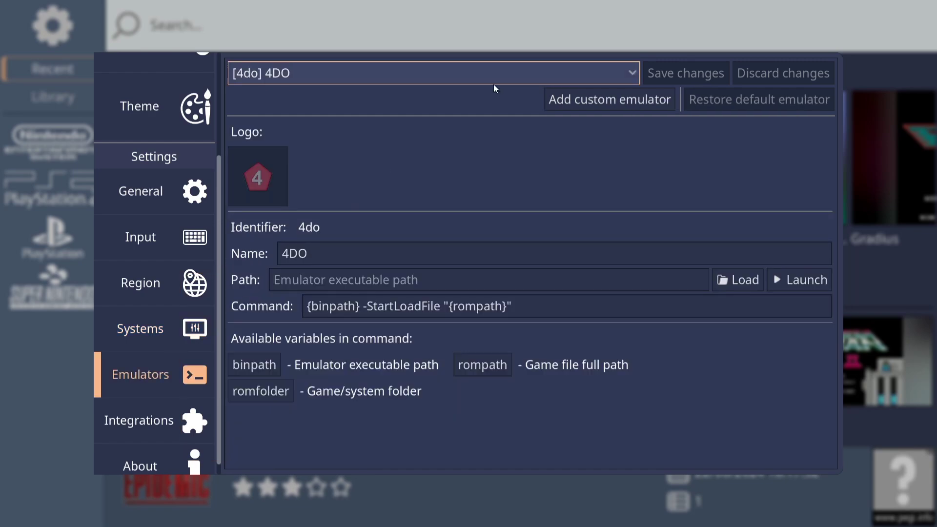
click(610, 74)
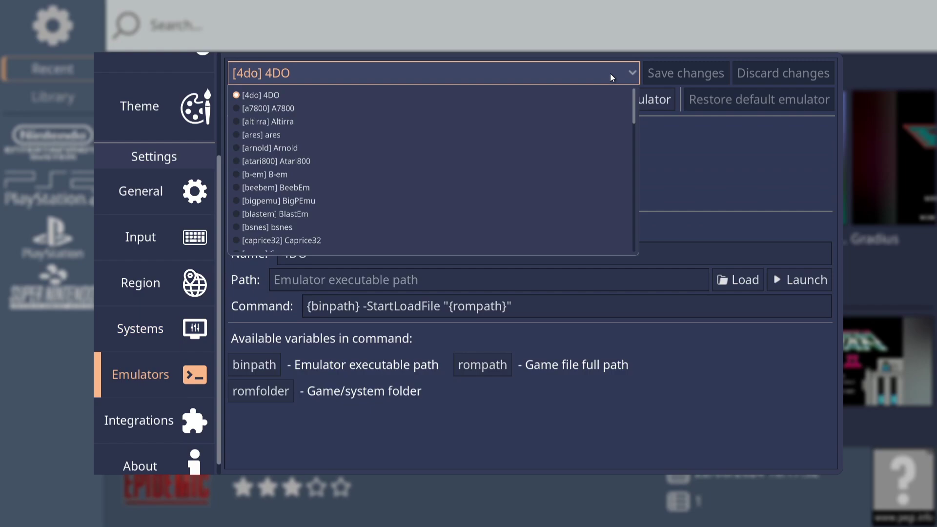
drag(633, 112, 634, 198)
click(418, 196)
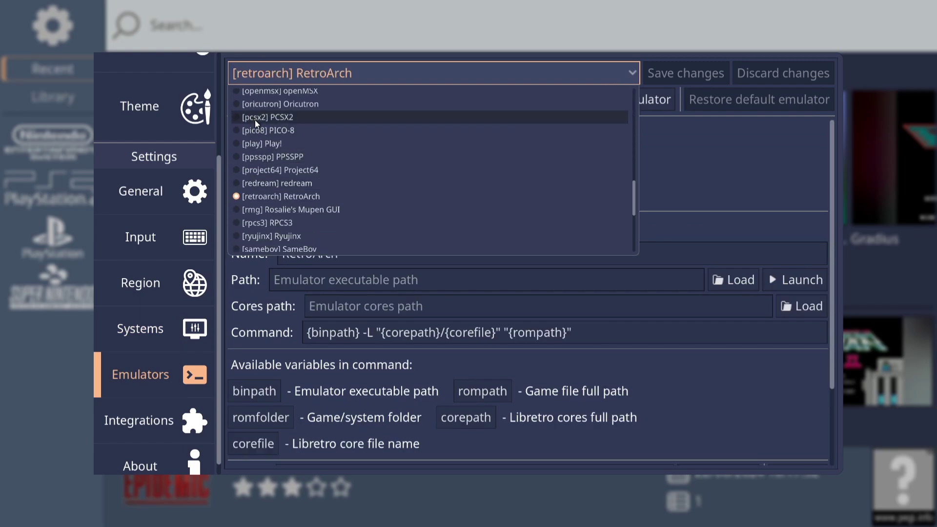
click(291, 118)
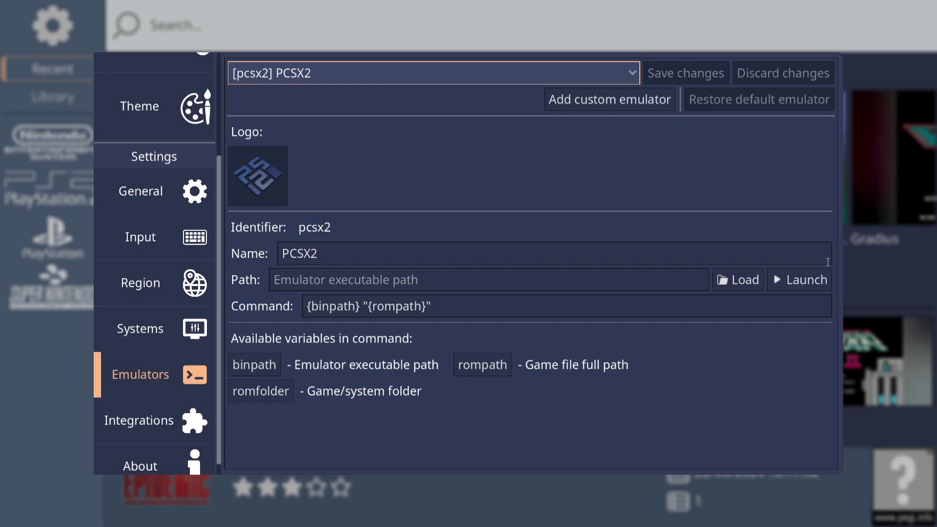
Set the PCSX2 executable path to pcsx2.exe in the desktop's retrohub/Emulators/PCSX2 1.6.0 folder
click(752, 280)
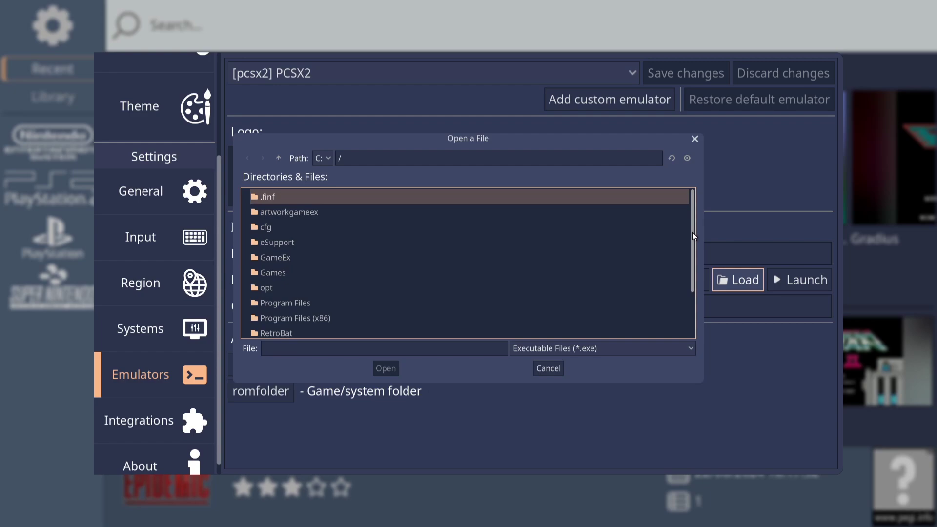
drag(692, 233, 694, 289)
double_click(262, 312)
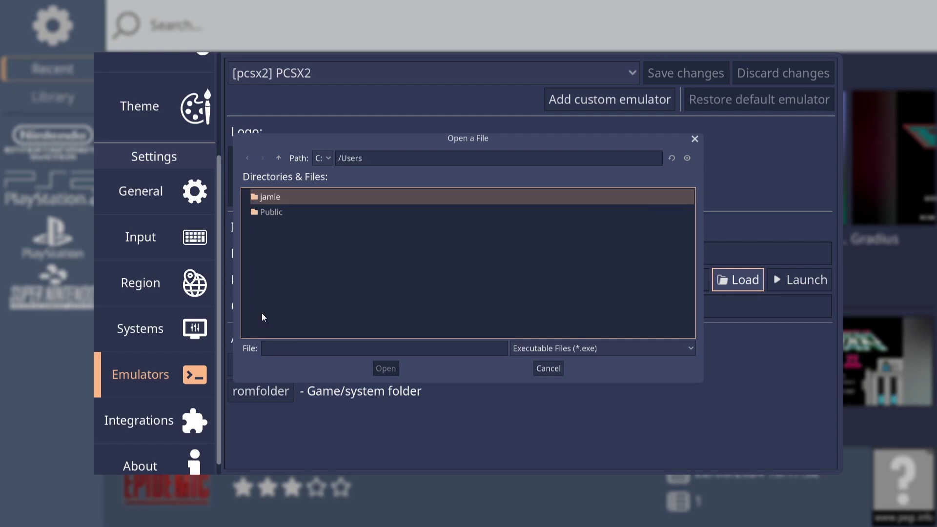
double_click(274, 200)
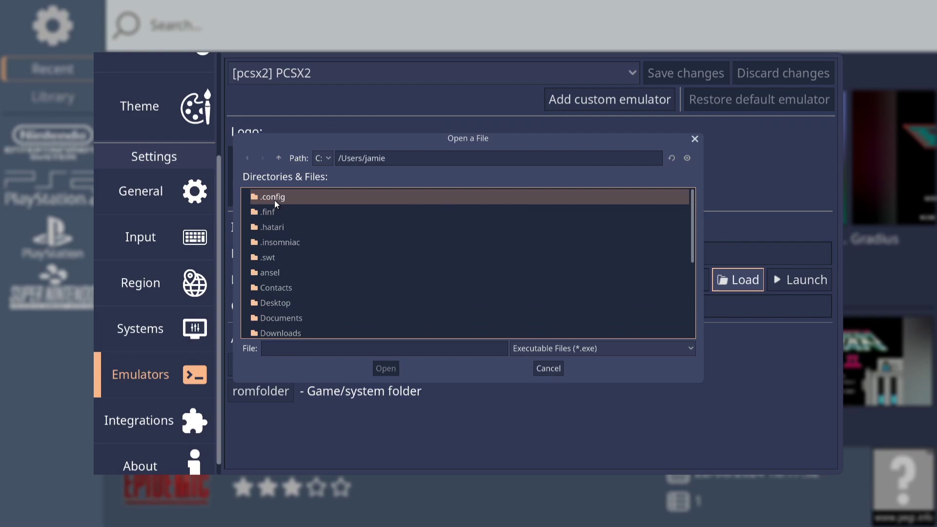
click(286, 302)
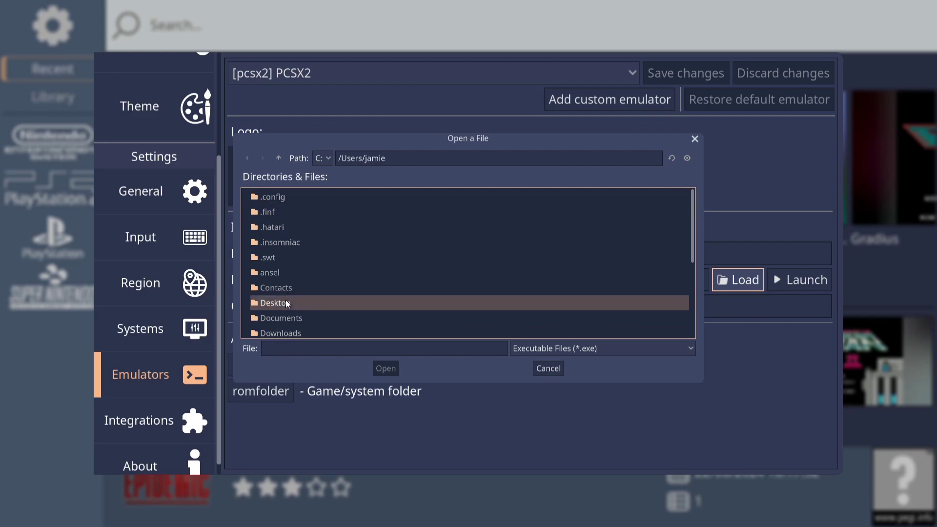
double_click(286, 302)
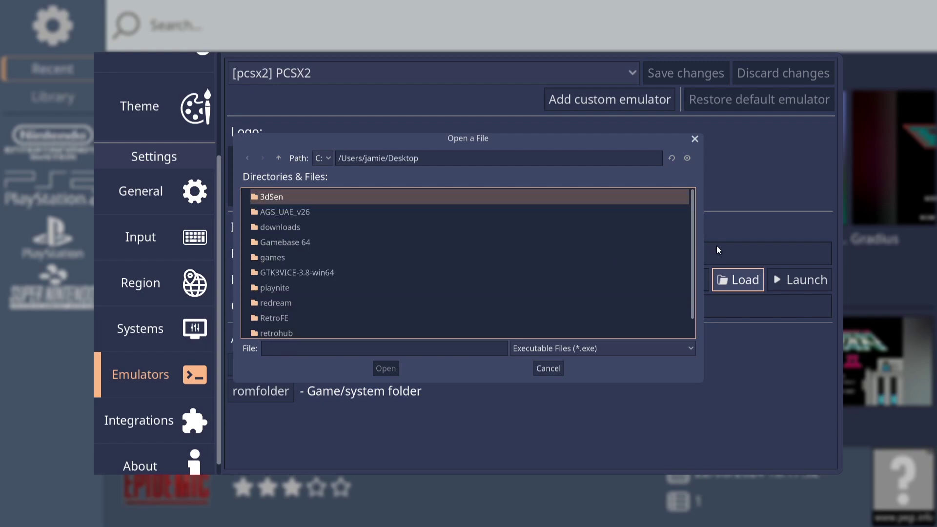
drag(693, 233, 693, 256)
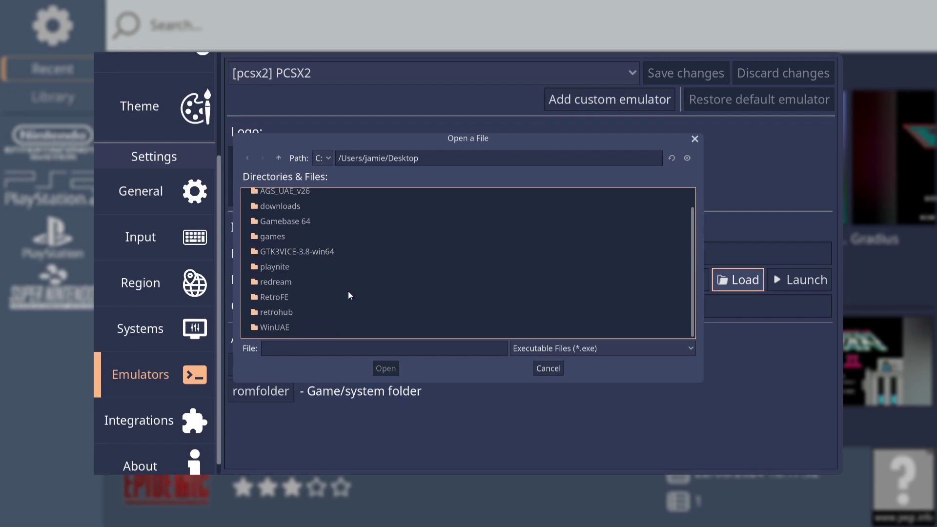
double_click(282, 312)
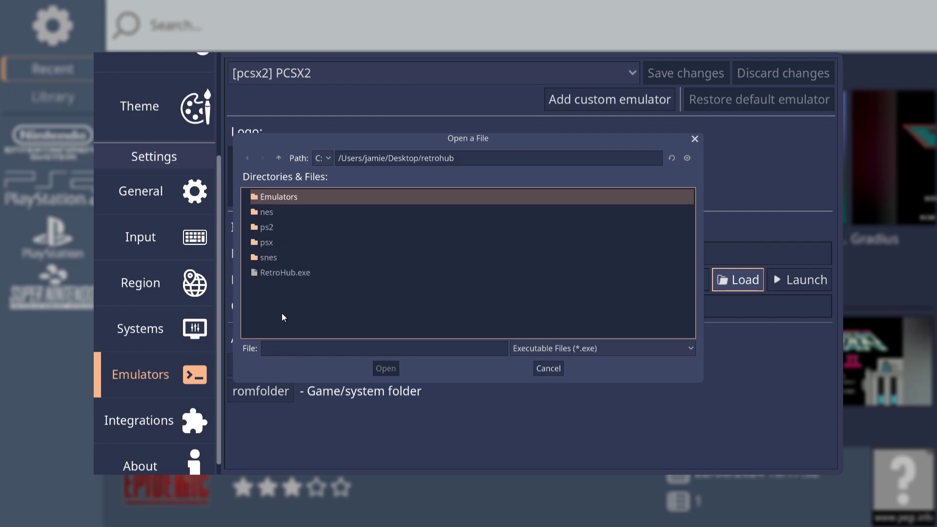
double_click(287, 199)
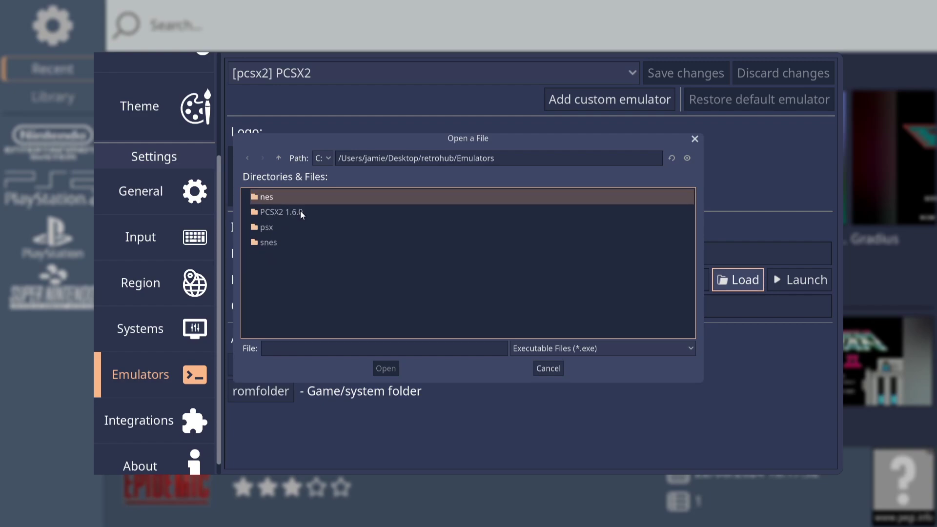
double_click(300, 212)
drag(692, 253, 691, 297)
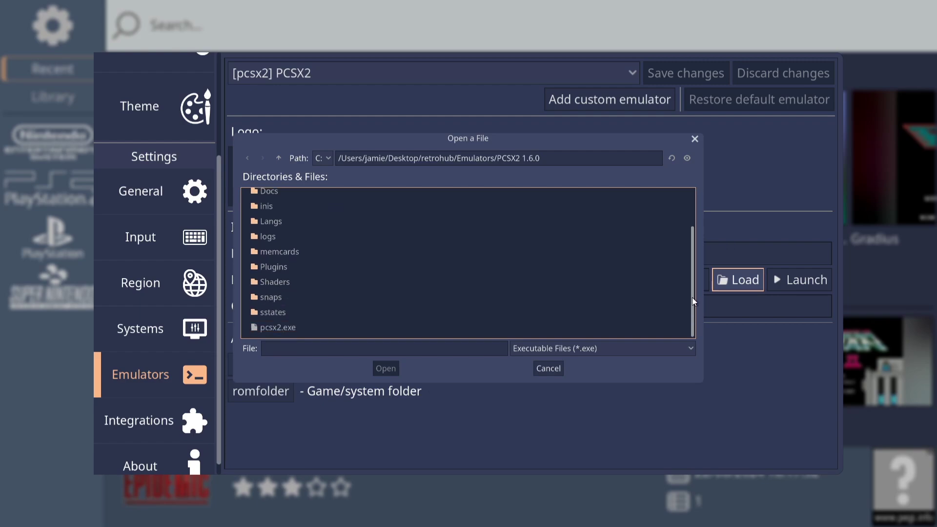
double_click(298, 327)
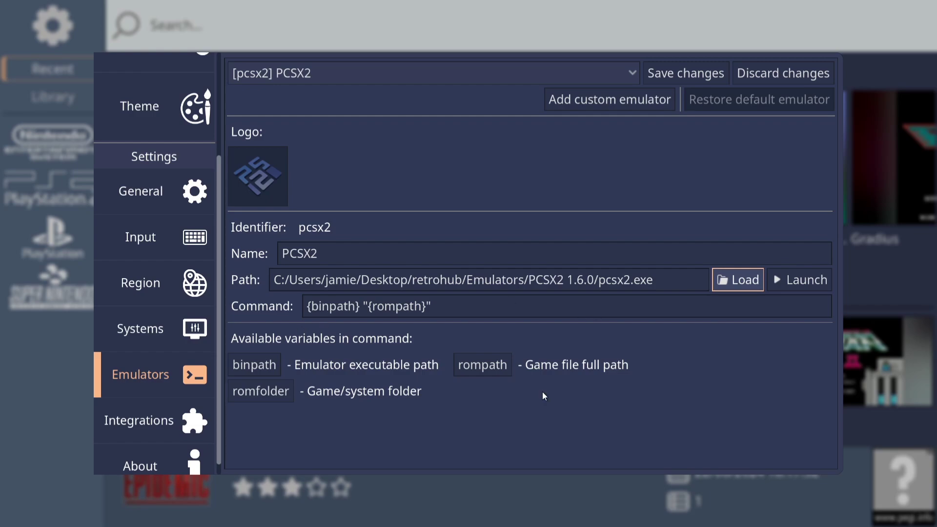
Save the PCSX2 emulator changes, leave the settings and show the Sony PlayStation 2 games in the library
click(672, 73)
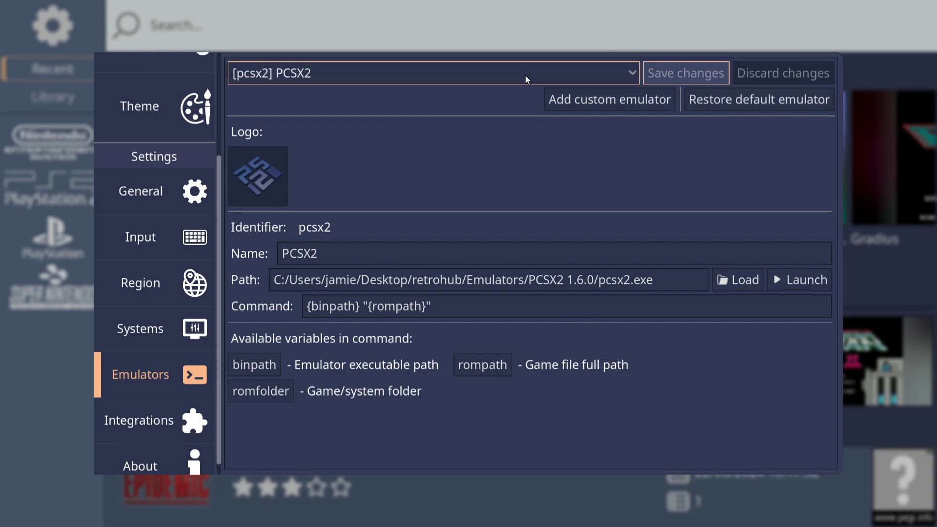
key(Escape)
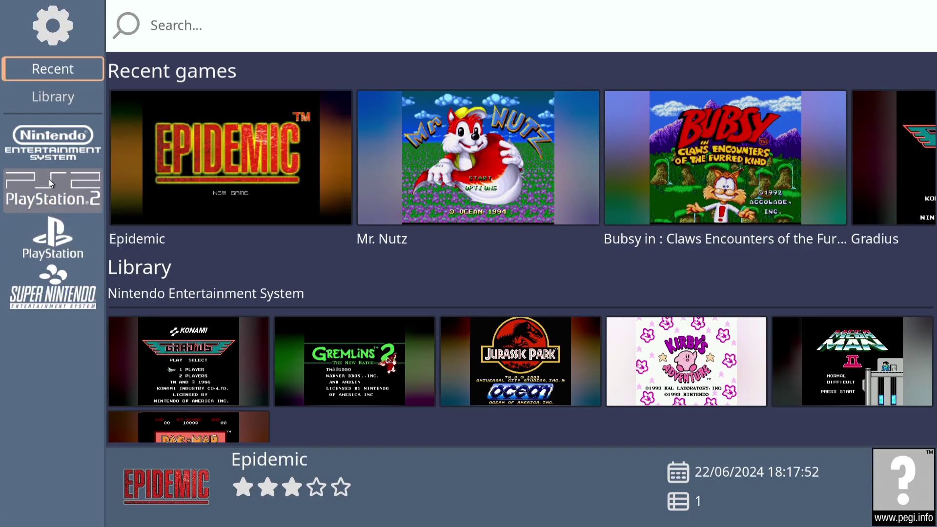
click(69, 197)
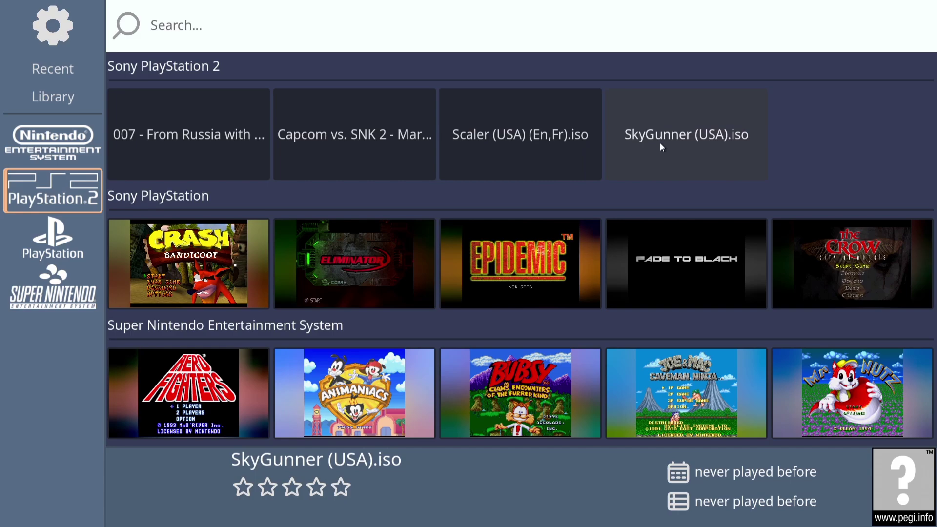
Open the scraper settings, set the games to scrape to All and start scraping with ScreenScraper
click(286, 167)
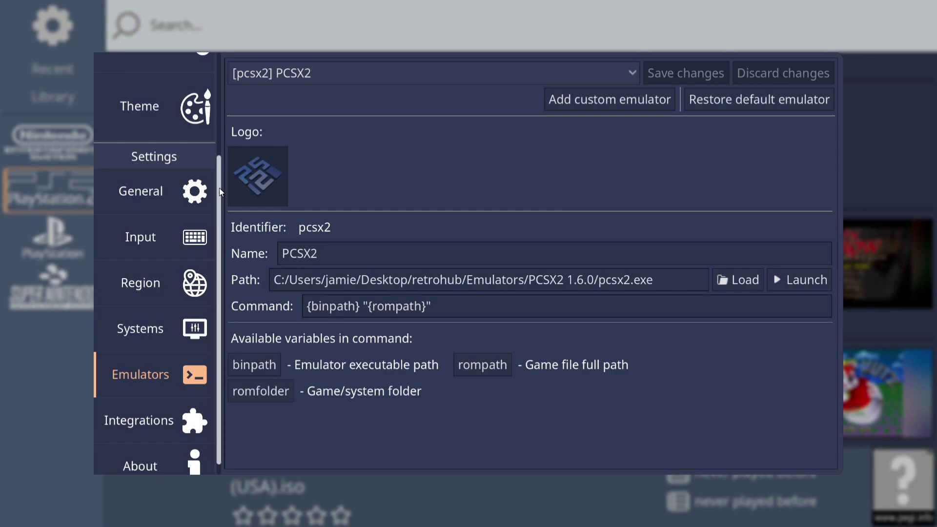
drag(218, 188, 229, 102)
click(136, 164)
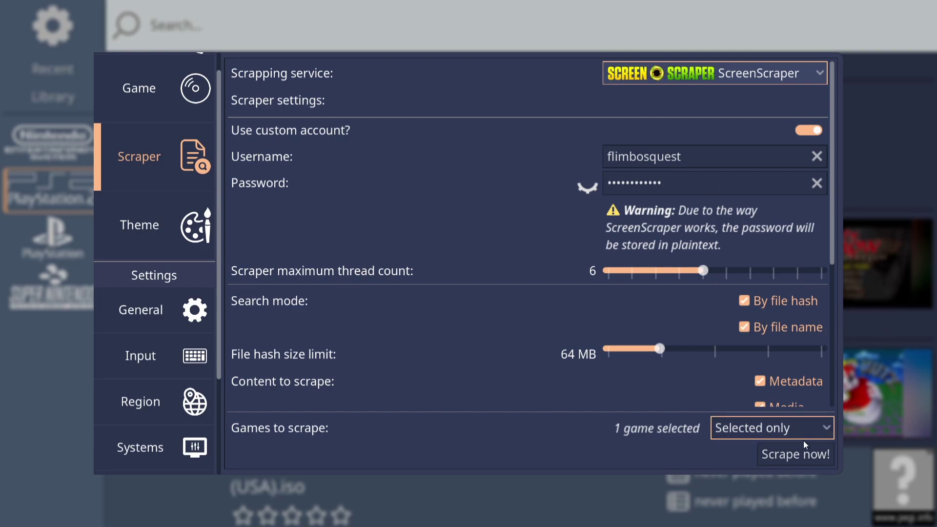
click(775, 433)
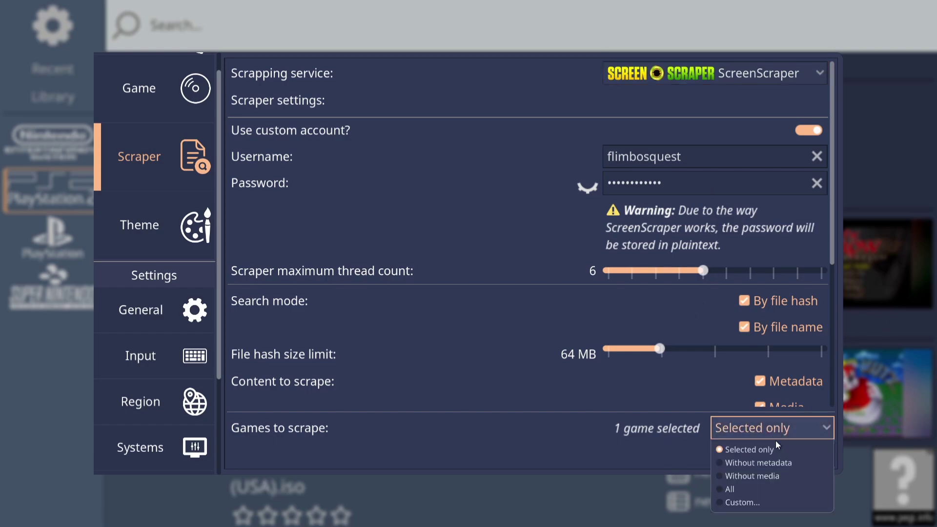
click(727, 489)
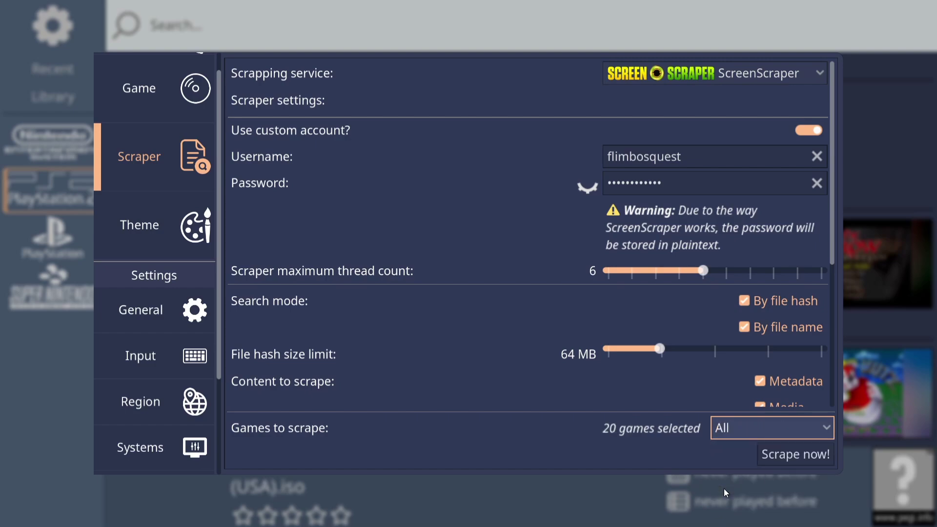
click(785, 461)
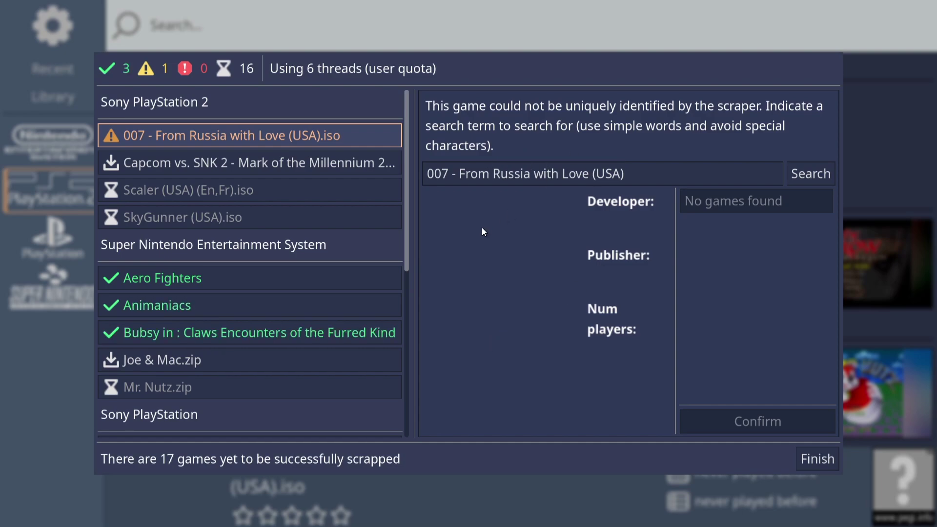
Shorten the unidentified 007 game's search term to "007 - From Russia with Love", search for it and confirm the matching entry
click(652, 170)
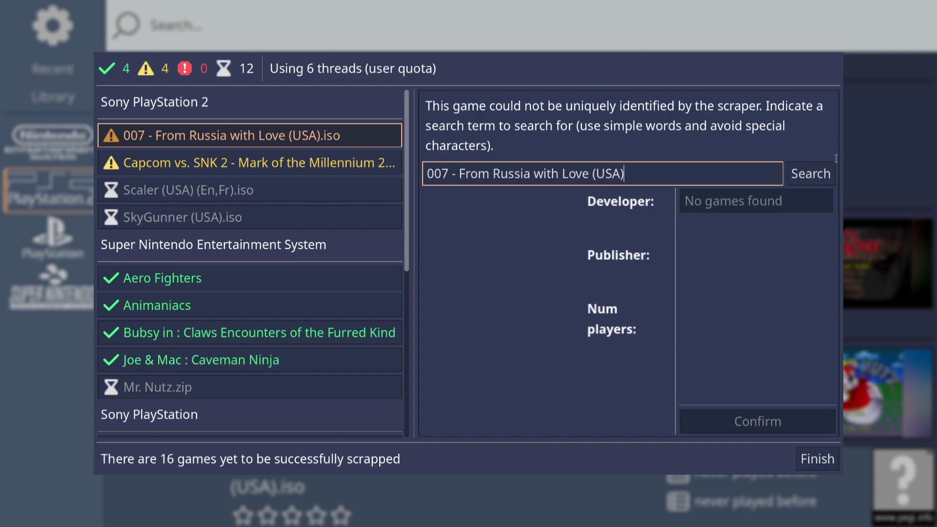
key(BackSpace)
key(BackSpace)
key(BackSpace)
key(BackSpace)
key(BackSpace)
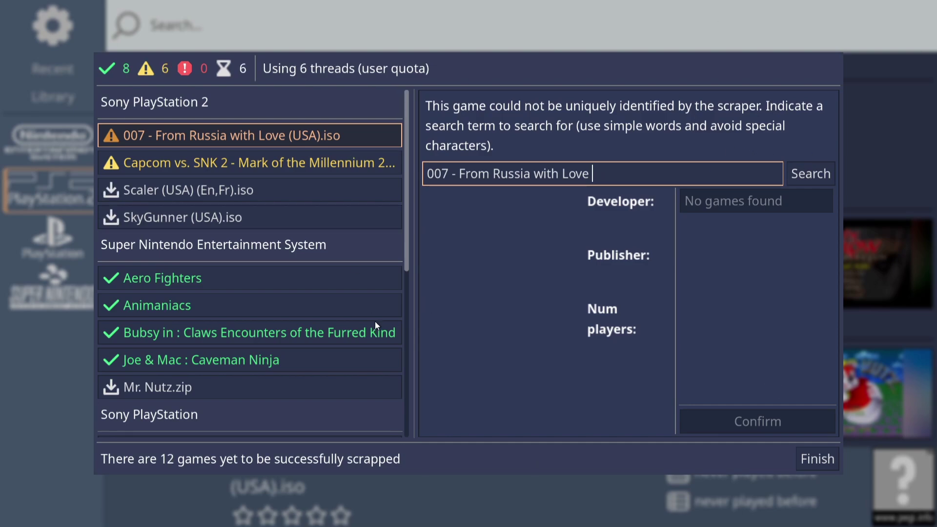
click(826, 178)
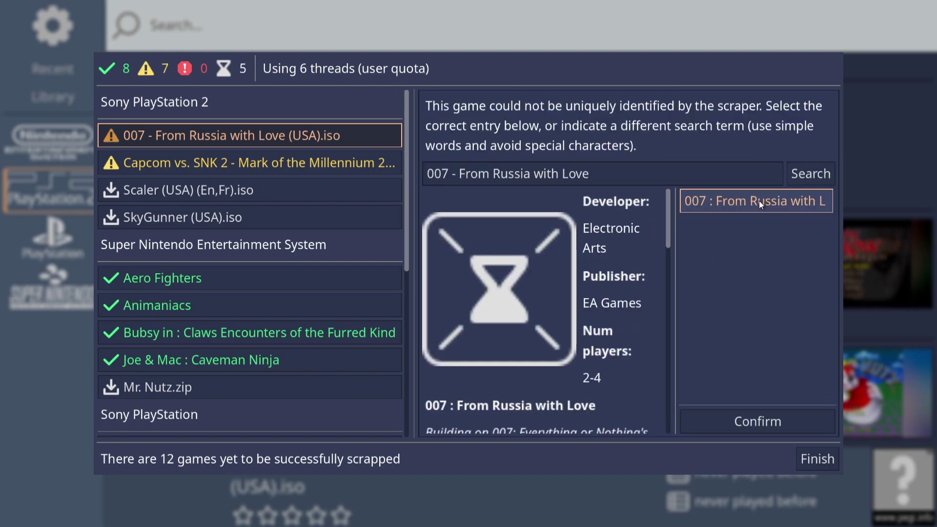
click(777, 423)
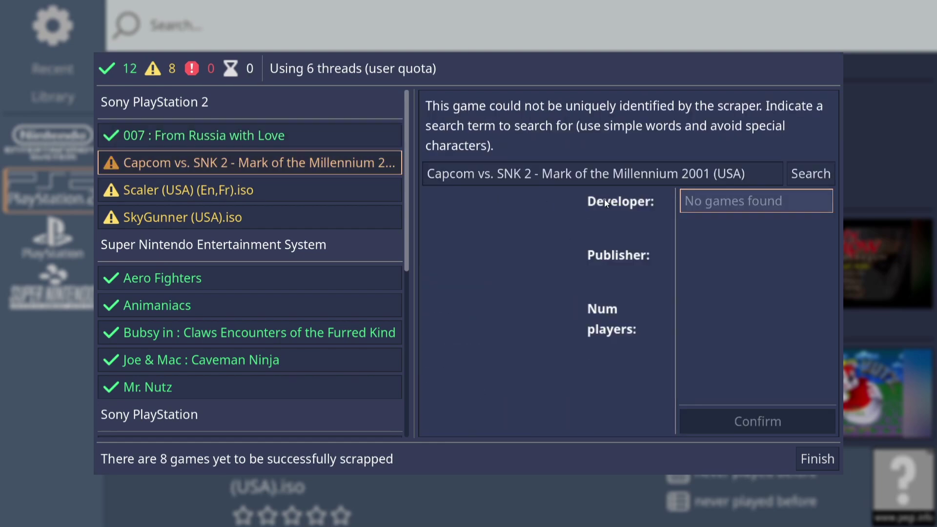
Search the scraper for "Capcom vs. SNK 2 - Mark of the Millennium 2001" without the region tag and confirm the matching entry
drag(682, 174, 772, 176)
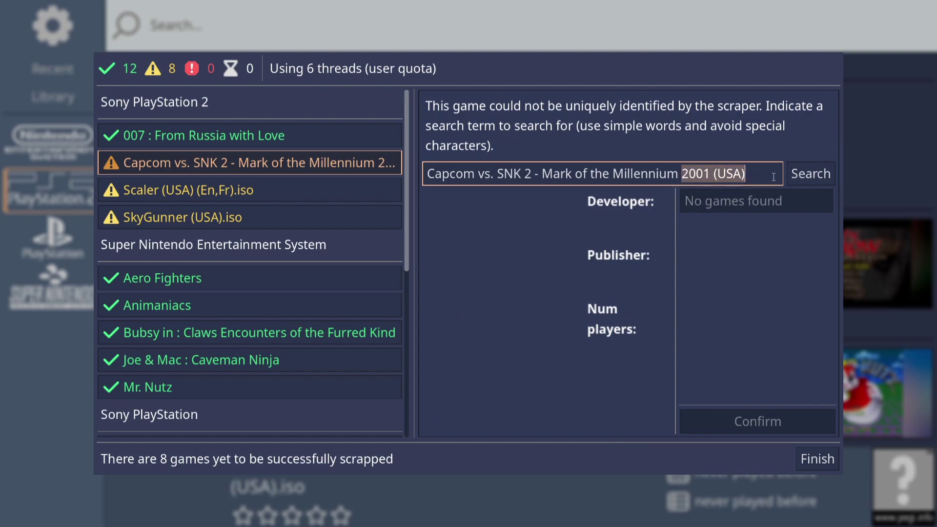
click(773, 177)
key(BackSpace)
key(BackSpace)
key(BackSpace)
key(BackSpace)
key(BackSpace)
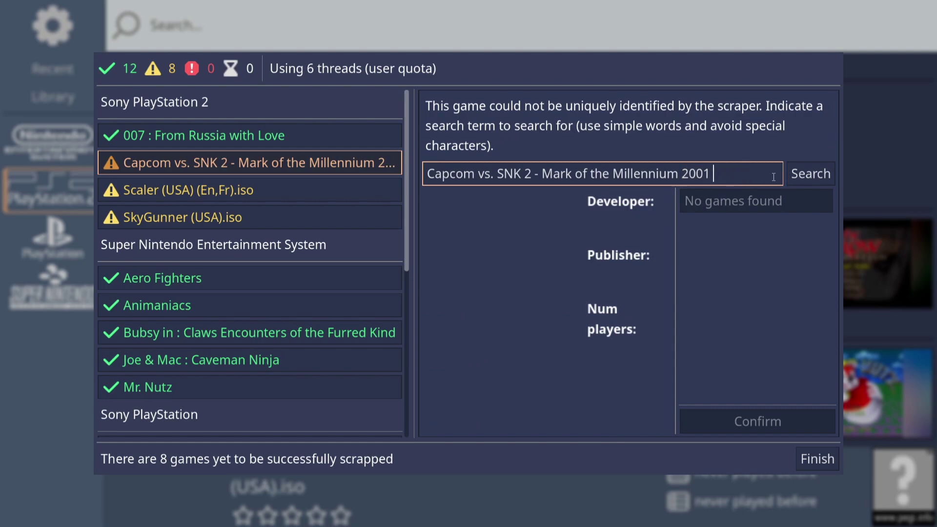
click(823, 174)
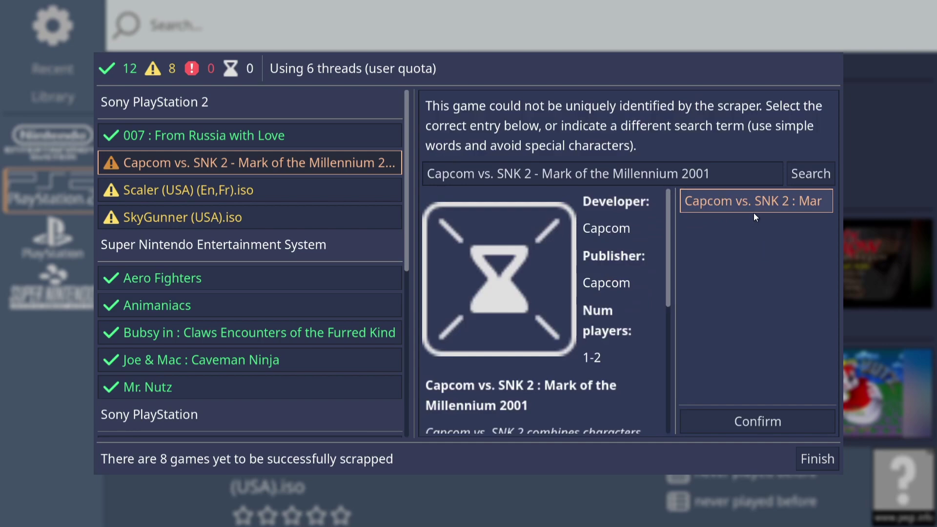
click(756, 429)
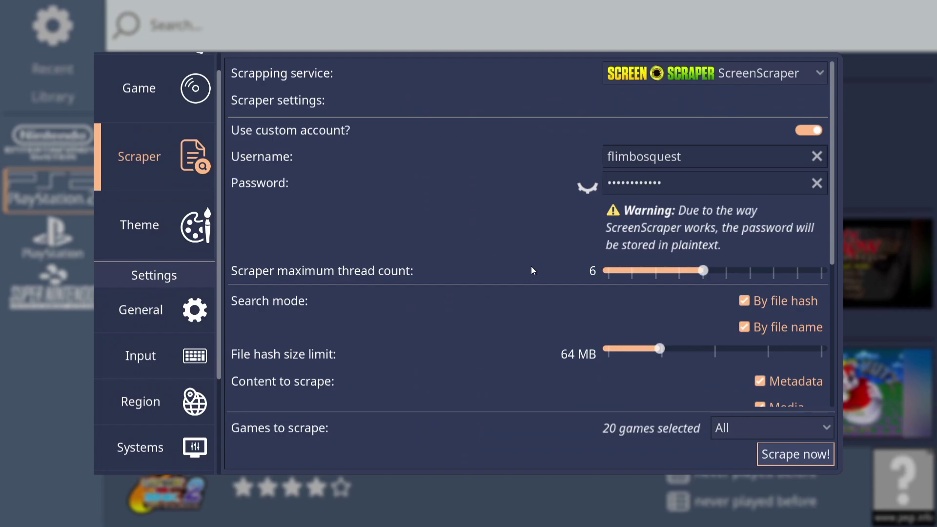
Close the settings, launch 007 : From Russia with Love from the PlayStation 2 games, and exit back to the library
key(Escape)
click(185, 129)
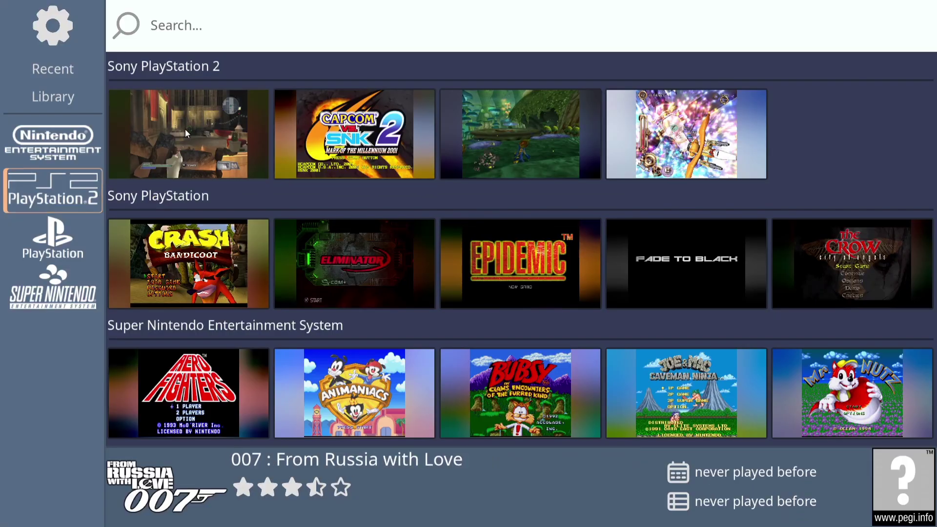
key(Escape)
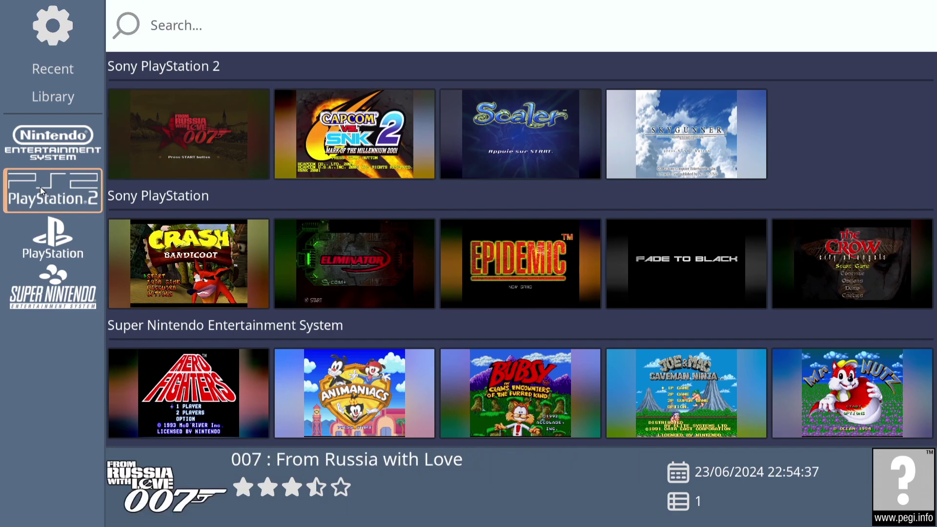
Launch Capcom vs. SNK 2 : Mark of the Millennium 2001 and enter its Arcade Mode with the ratio team option
click(357, 152)
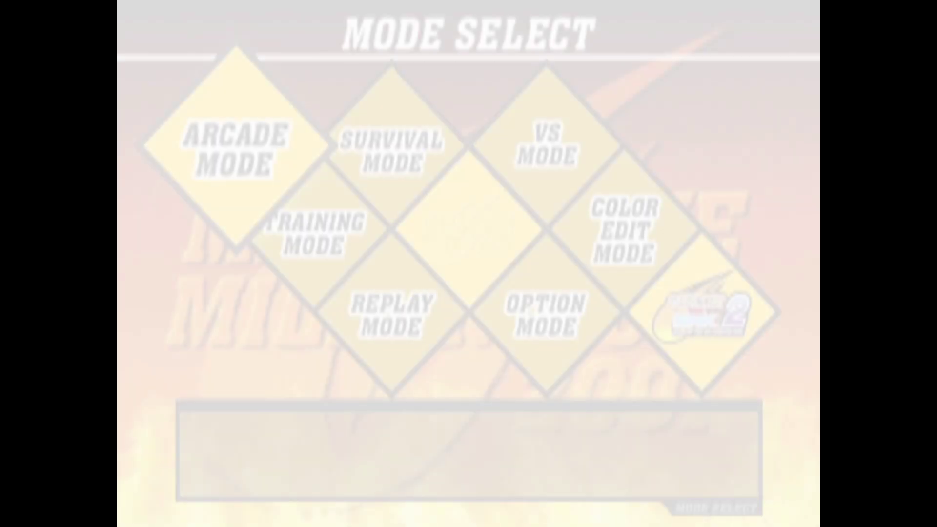
key(Return)
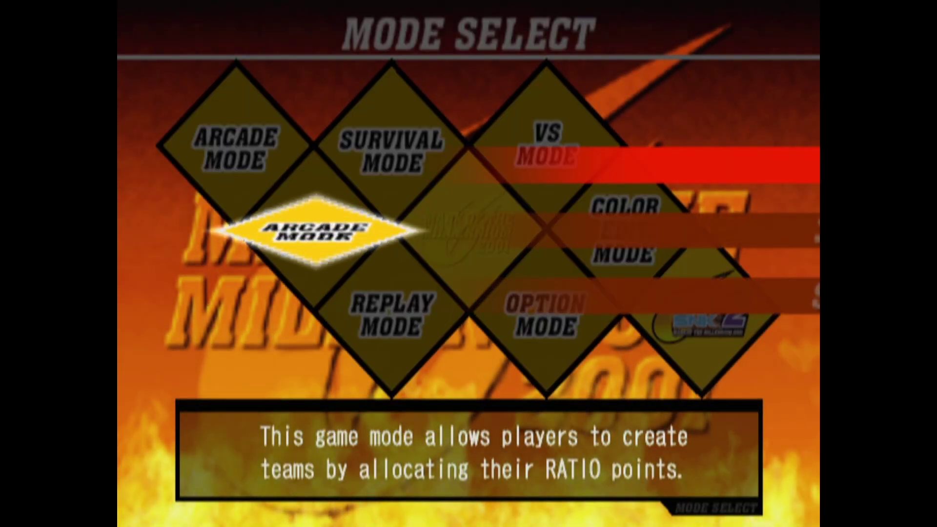
key(Return)
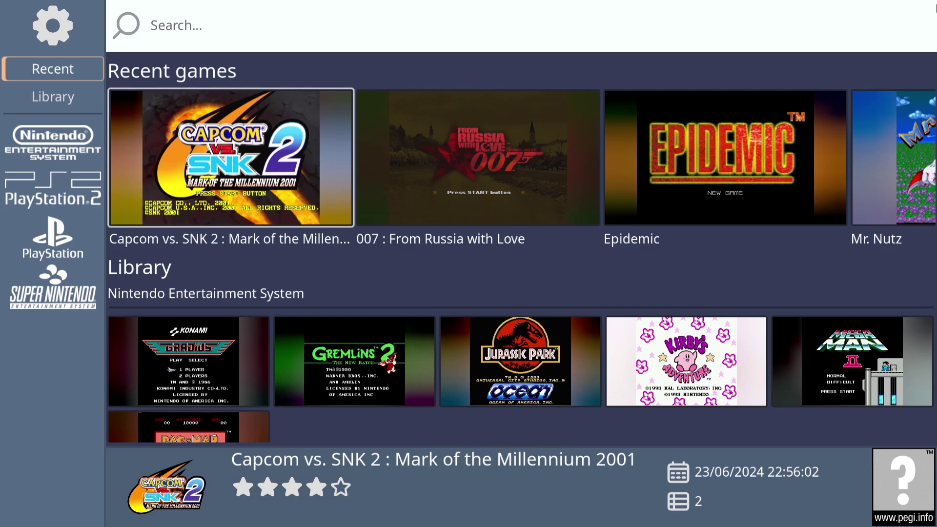
Open the RetroHub settings and quit RetroHub to return to the desktop
key(Escape)
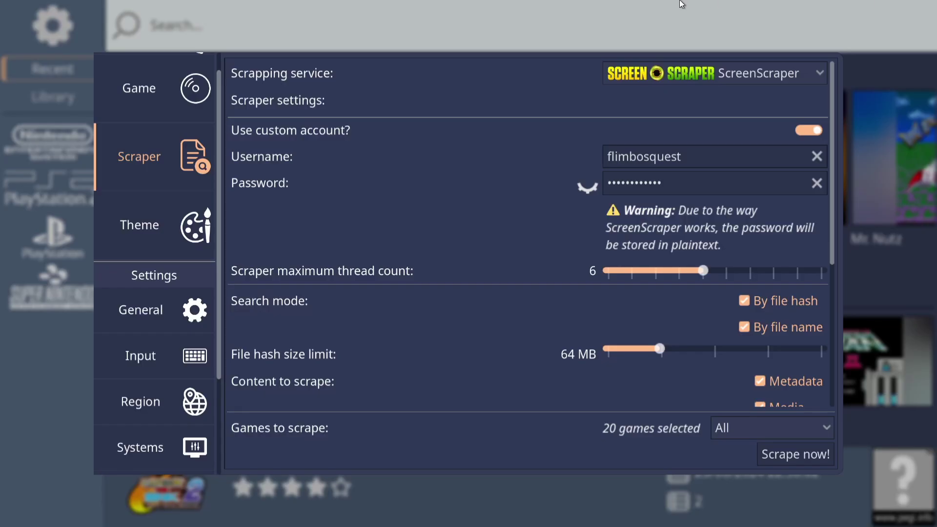
drag(219, 76, 217, 55)
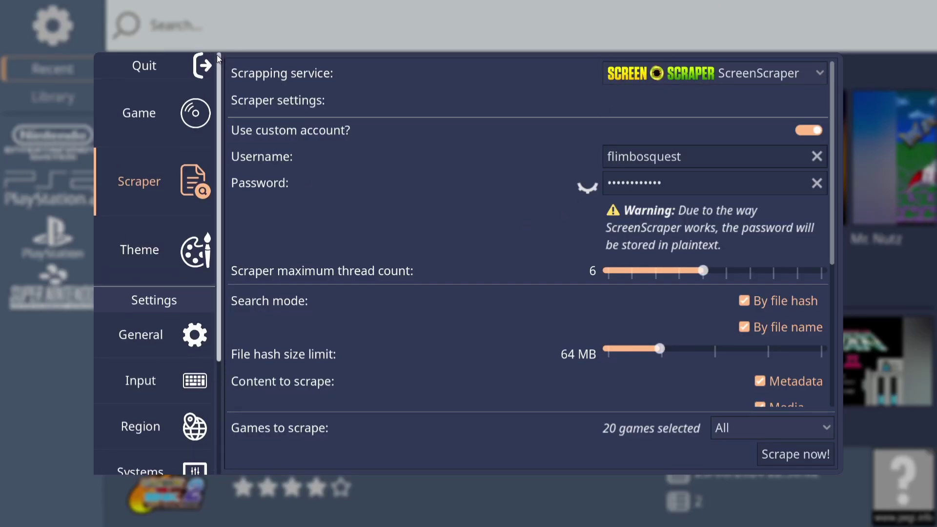
click(147, 66)
click(536, 240)
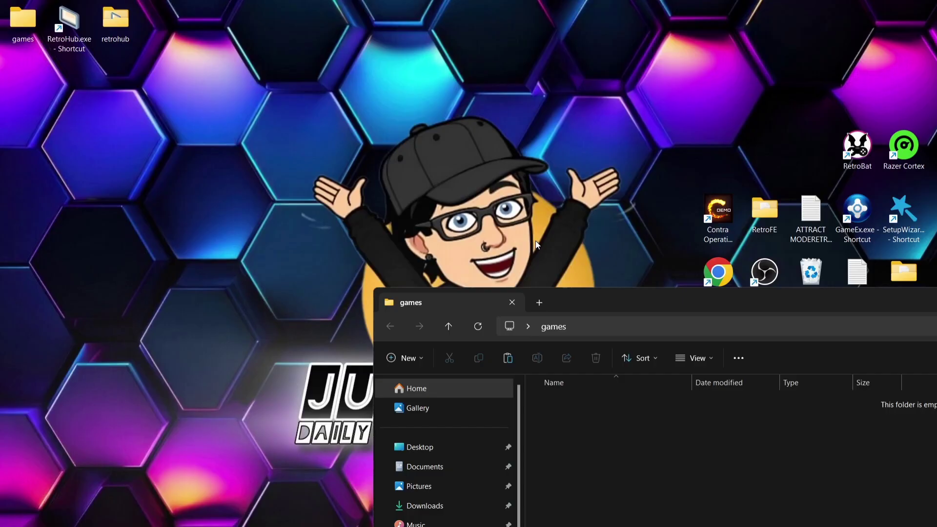
Run pcsx2.exe from the PCSX2 1.6.0 folder inside the desktop's retrohub/Emulators folder
drag(660, 300, 268, 56)
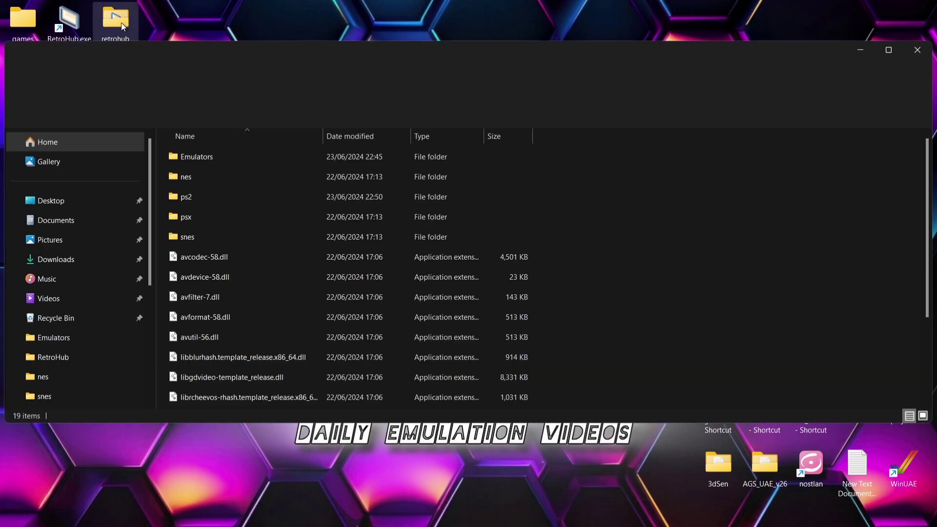
double_click(213, 154)
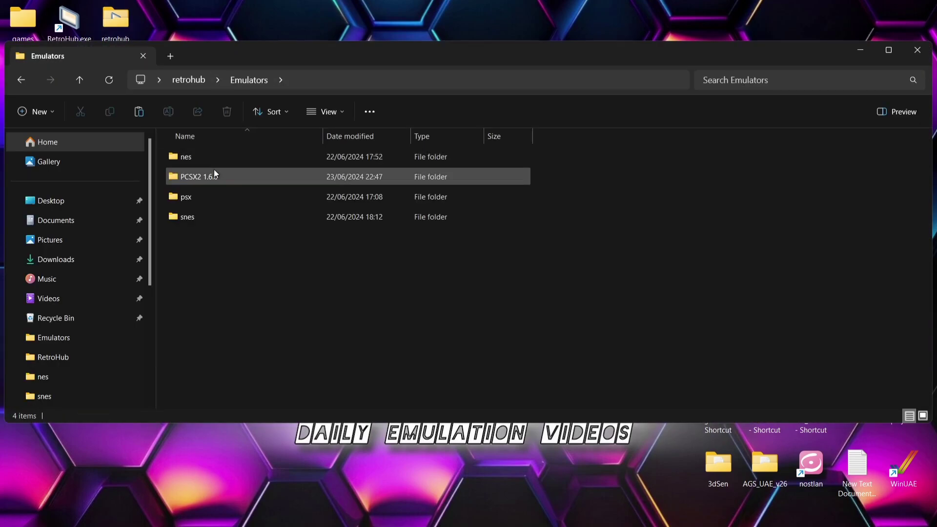
double_click(213, 176)
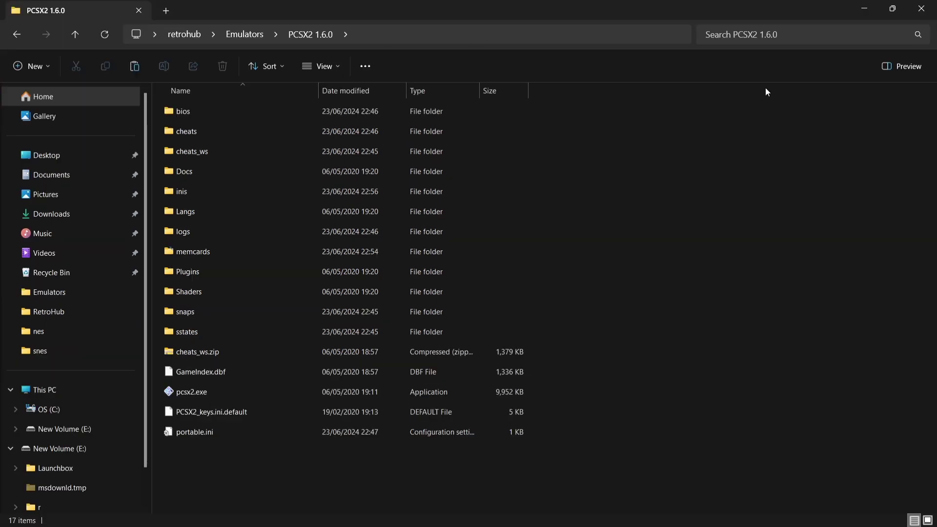
double_click(312, 387)
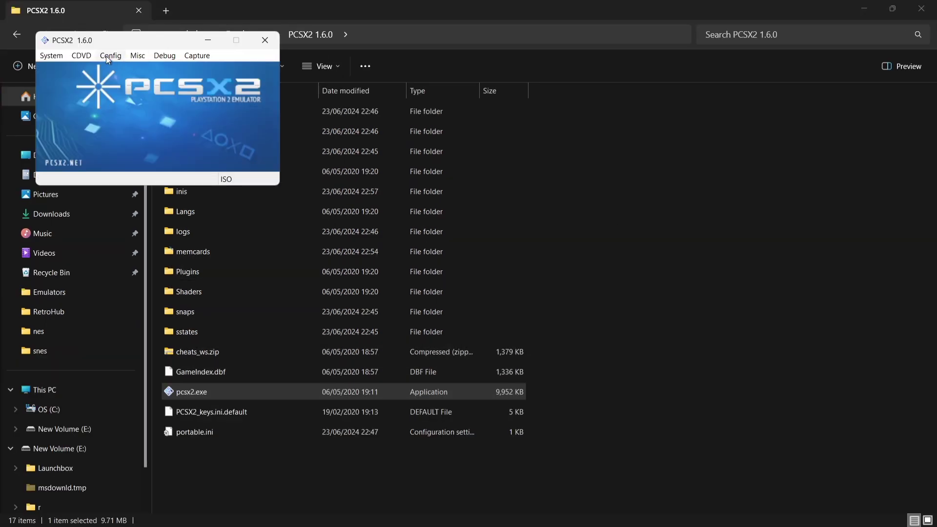
Review the aspect ratio choices in the PCSX2 video window settings, keep Standard (4:3), and close the emulation settings
click(109, 56)
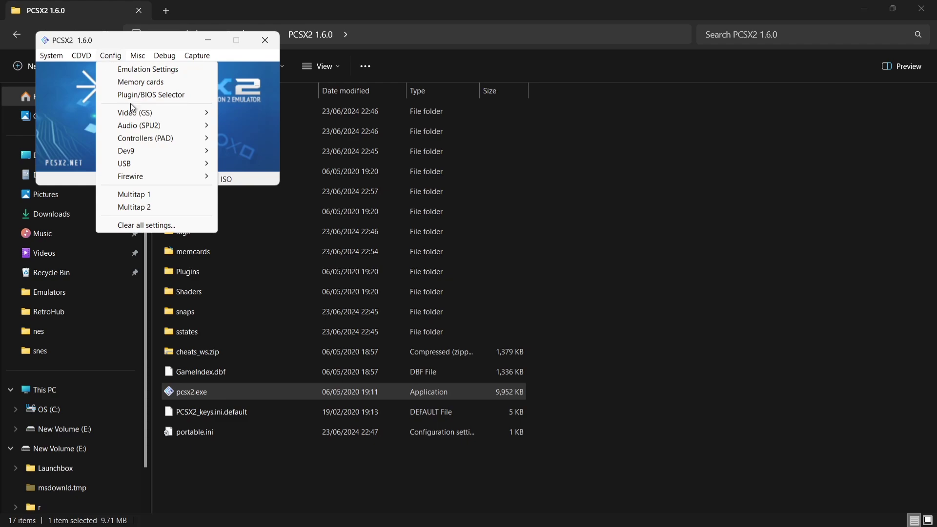
mouse_move(134, 115)
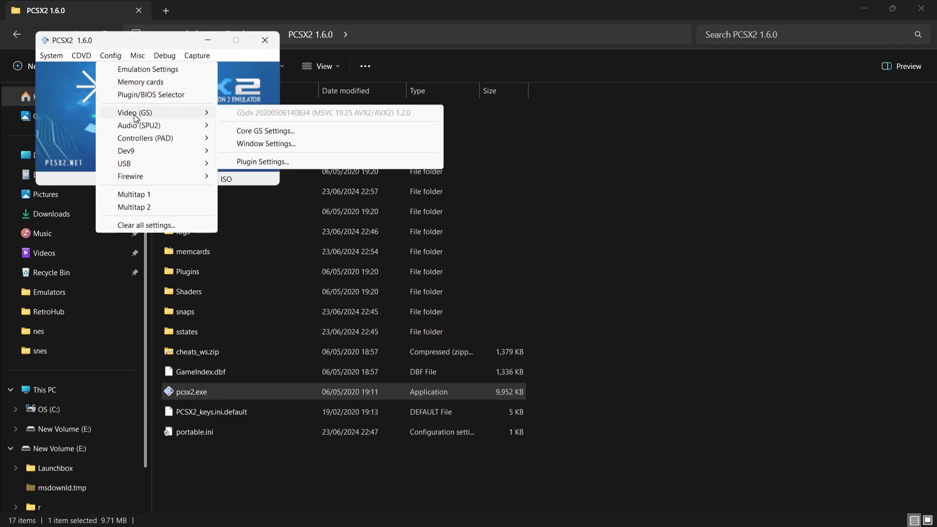
click(277, 144)
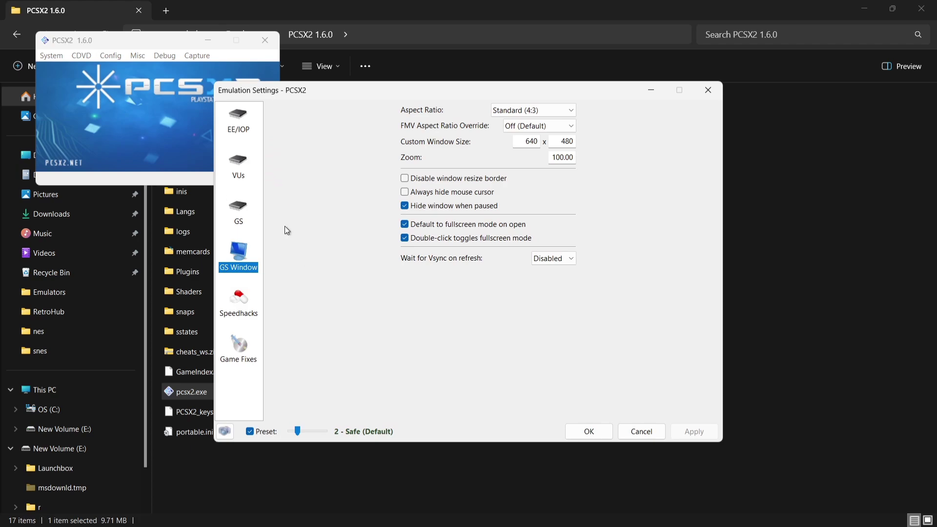
click(523, 111)
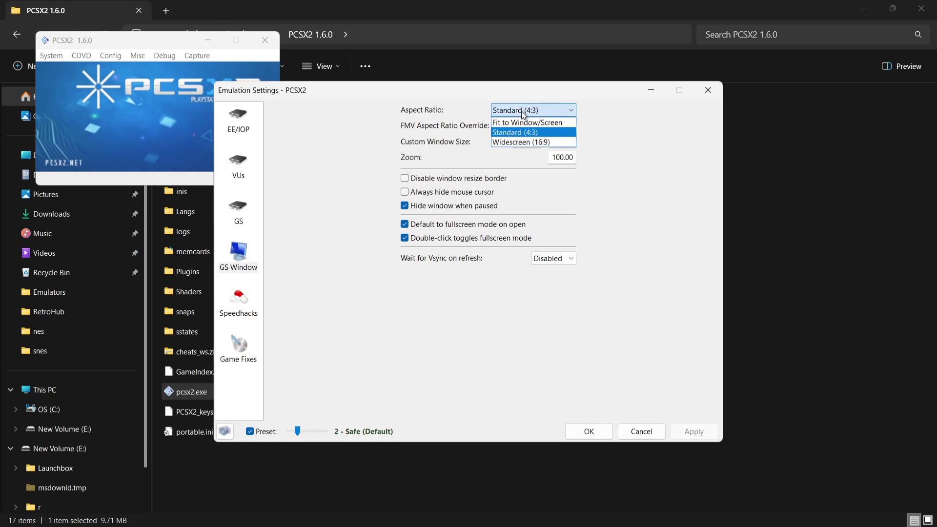
click(548, 134)
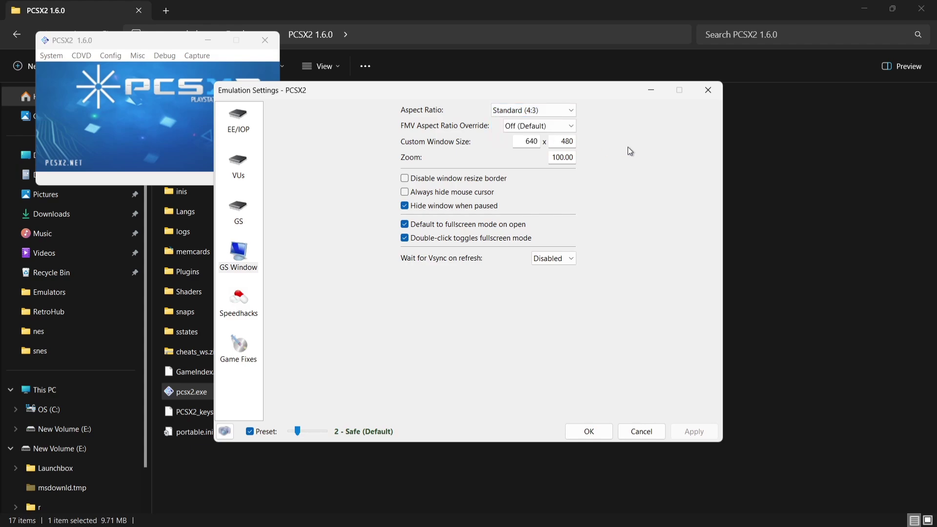
key(ctrl+shift+Tab)
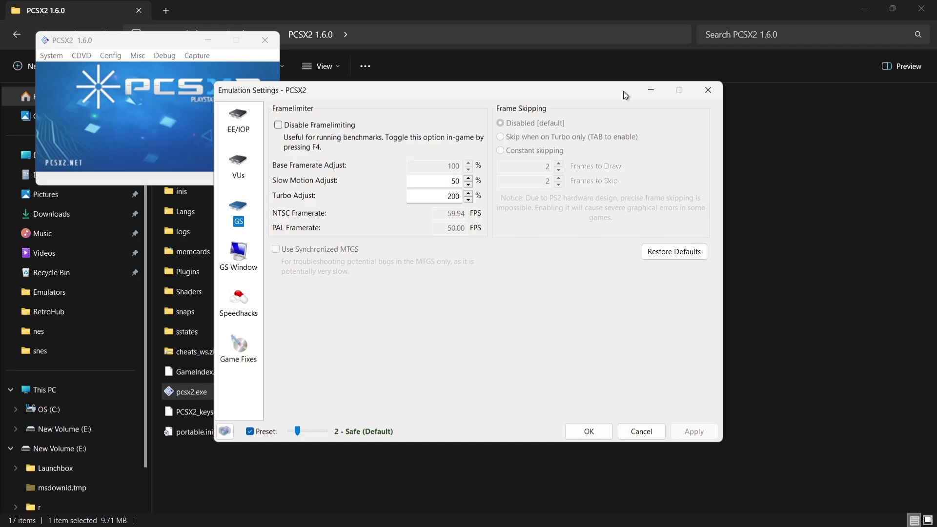
click(709, 89)
In the GSdx video plugin settings, keep the OpenGL (Hardware) renderer and set the internal resolution to 3x Native (~1080p)
click(105, 56)
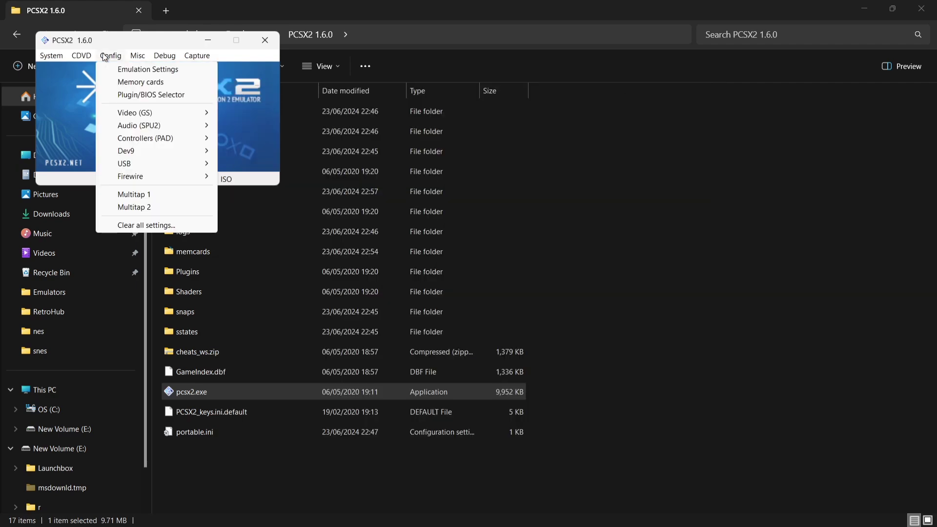
mouse_move(125, 112)
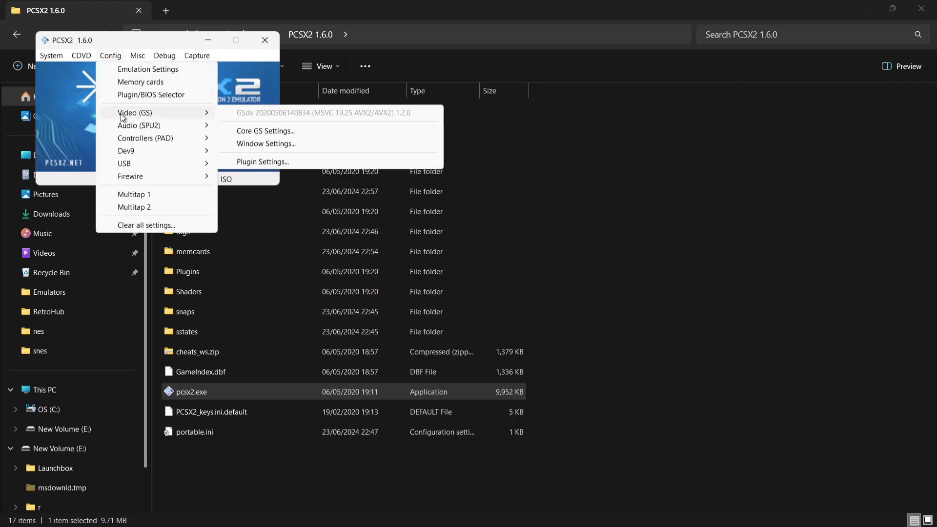
click(257, 132)
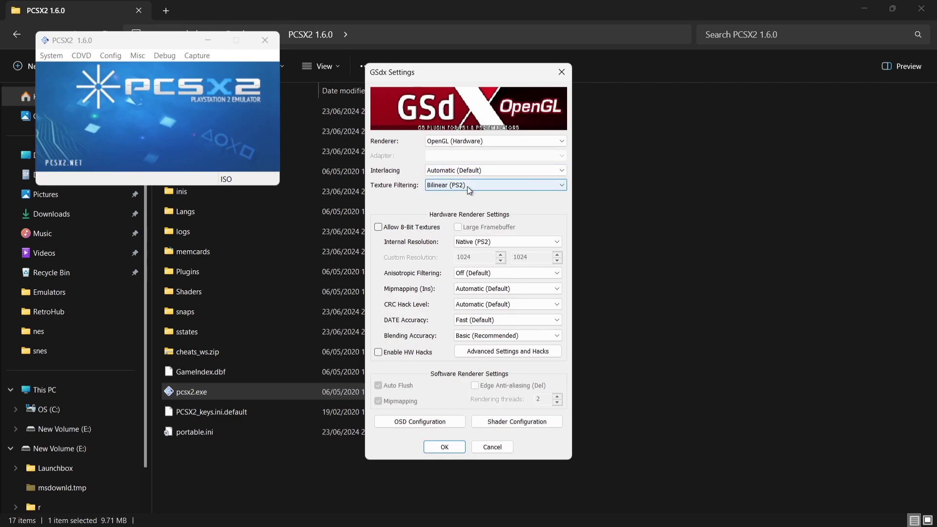
mouse_move(469, 190)
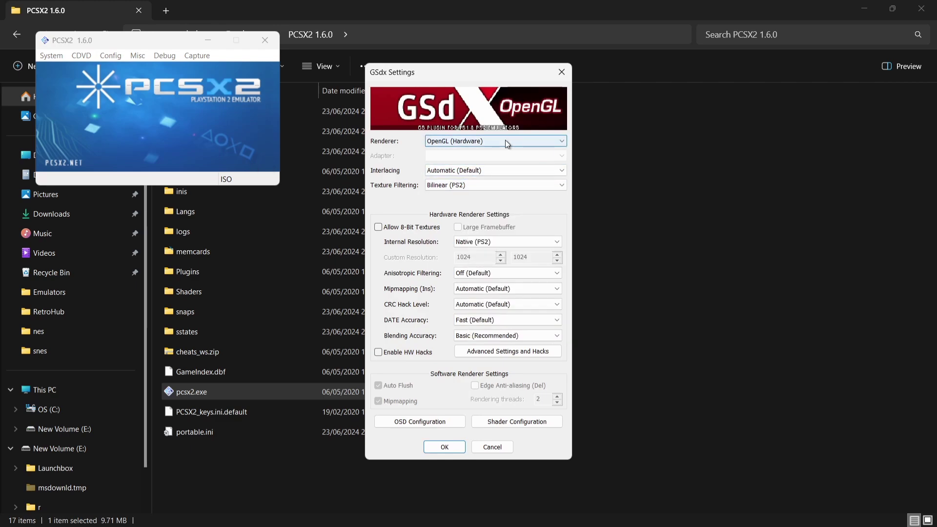
click(505, 140)
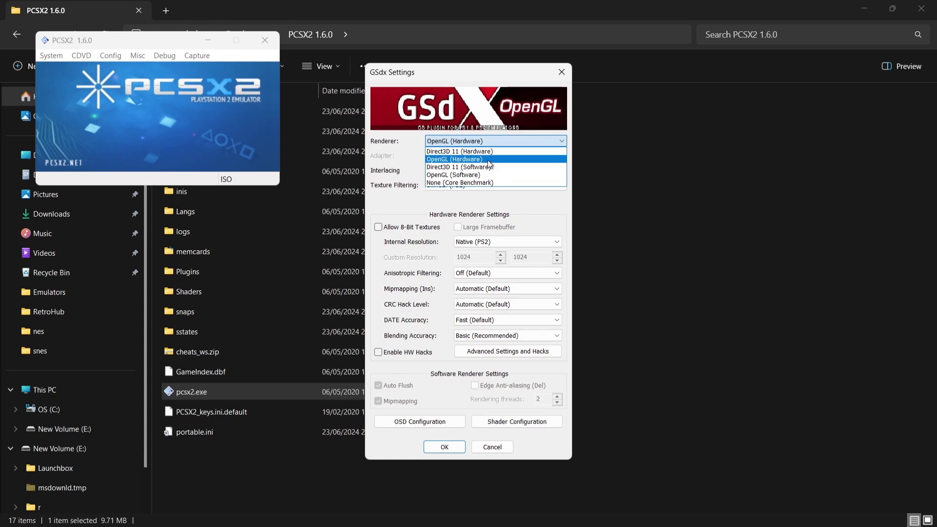
click(488, 161)
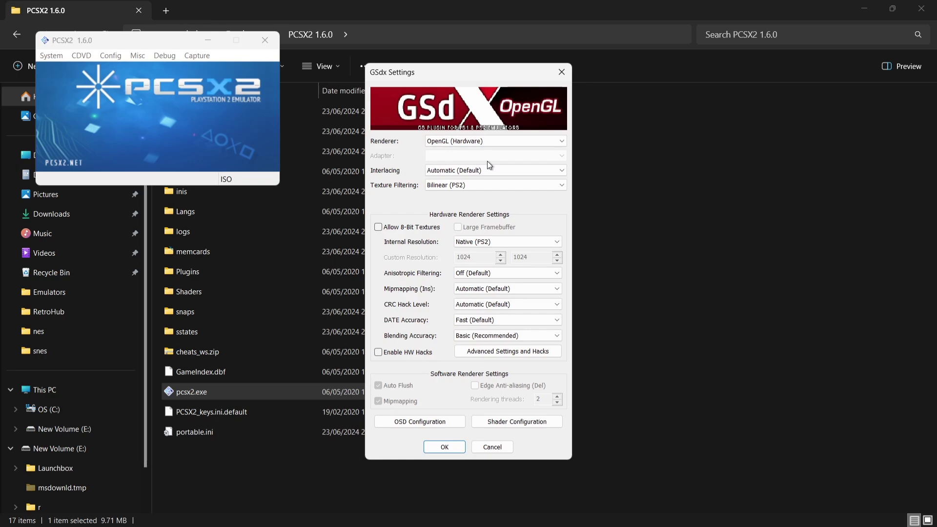
click(504, 242)
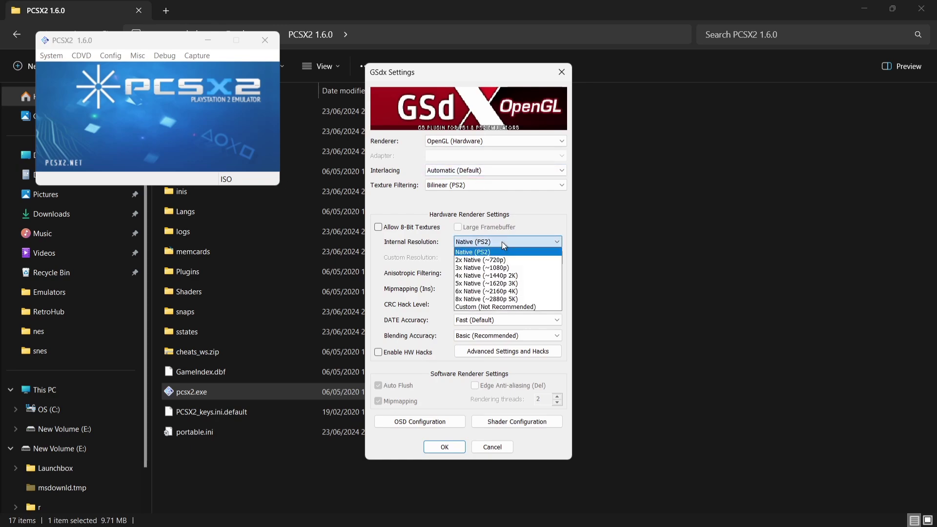
click(524, 270)
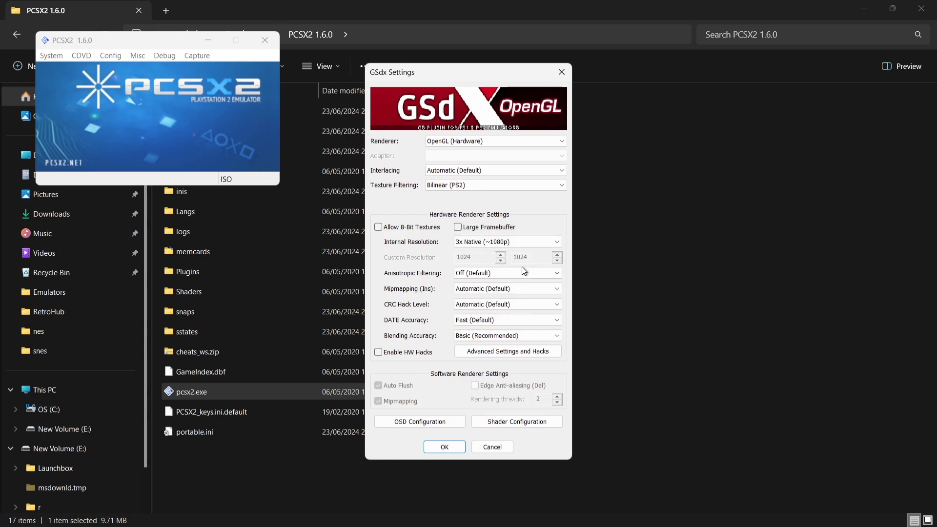
Set the anisotropic filtering to 4x and save the GSdx settings
click(499, 271)
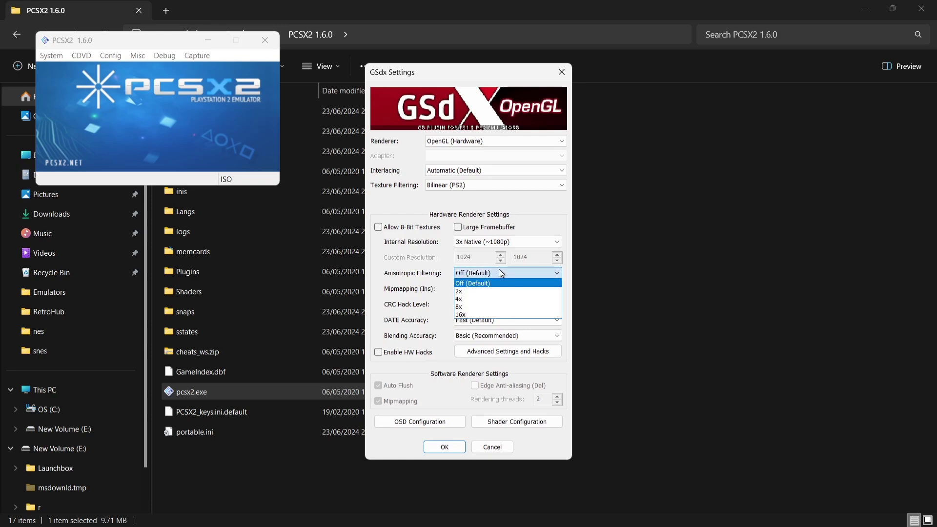
click(495, 299)
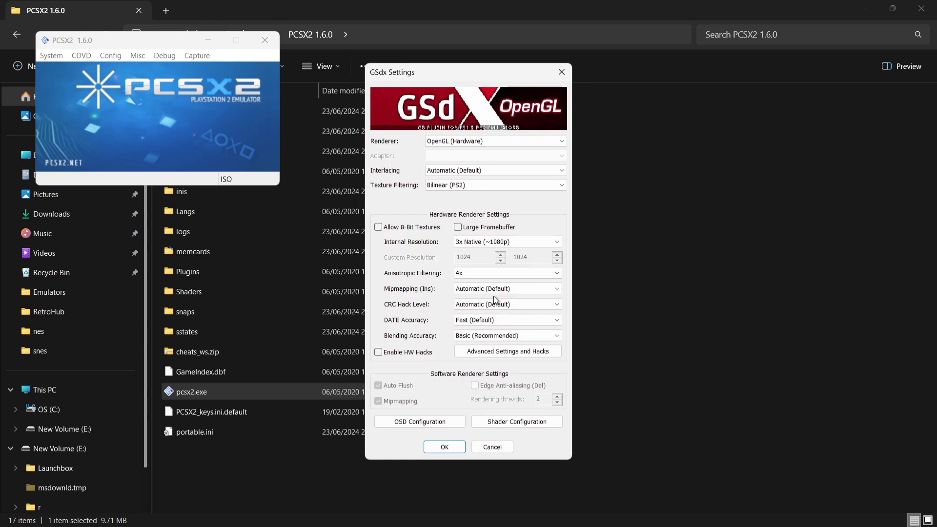
click(525, 273)
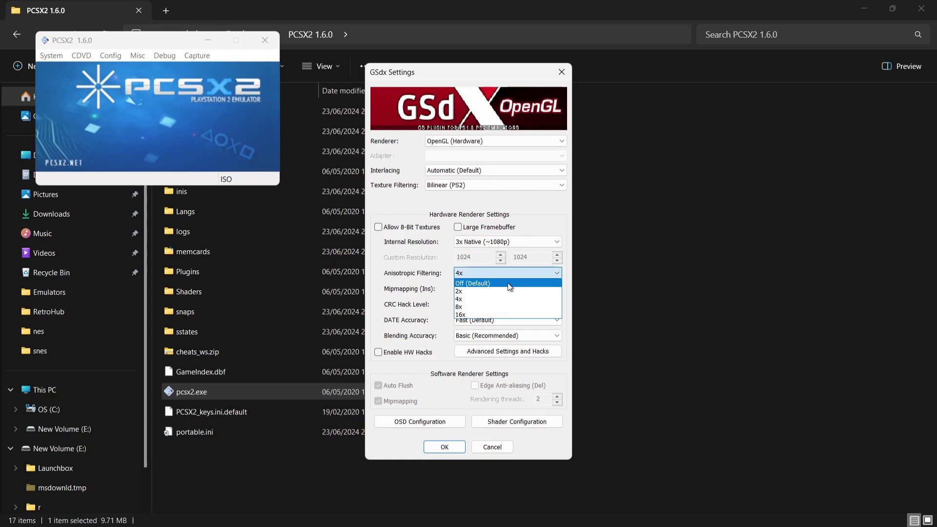
click(528, 206)
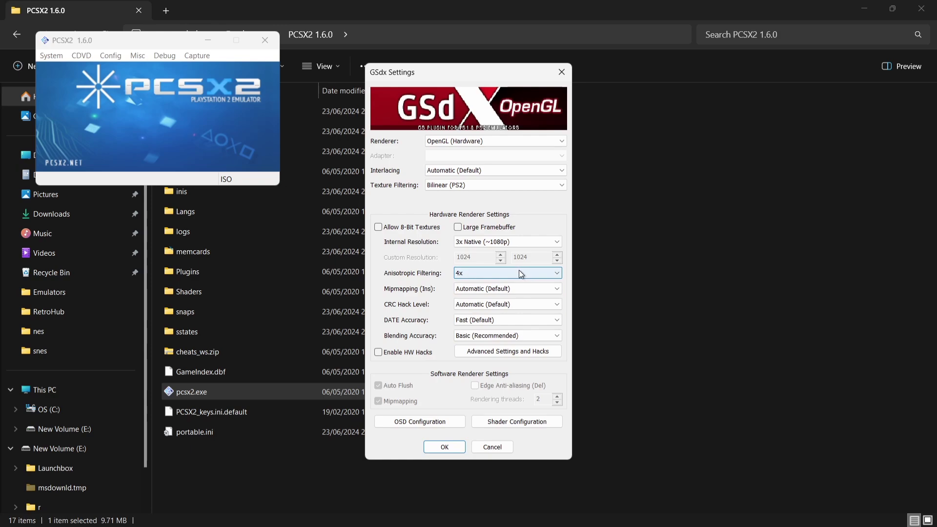
click(445, 447)
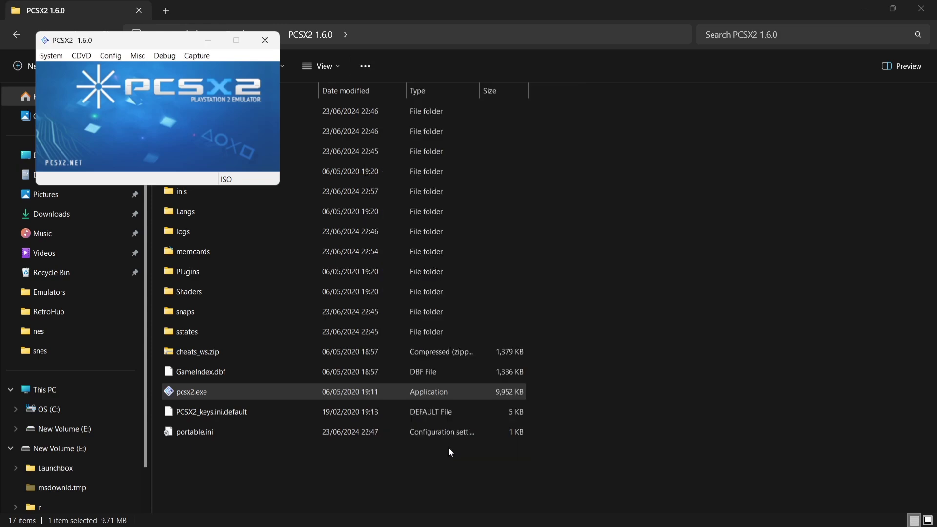
Switch the GSdx renderer to Direct3D 11 (Hardware) with the NVIDIA GeForce RTX 3050 Laptop GPU adapter and save the plugin settings
click(103, 57)
mouse_move(156, 117)
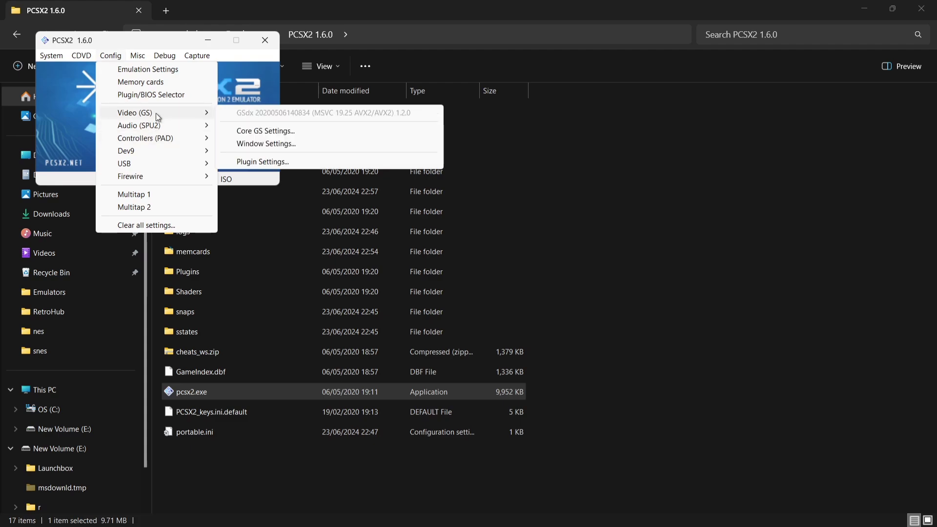
click(259, 161)
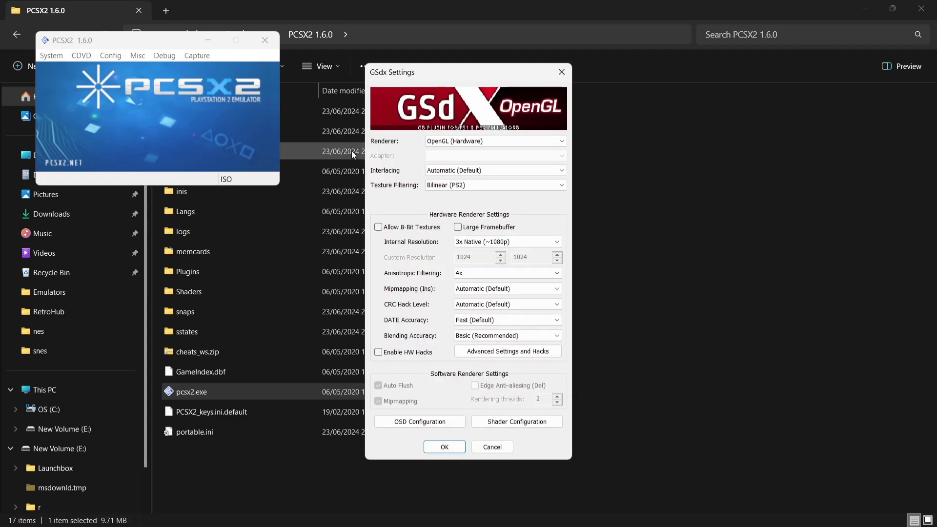
click(472, 145)
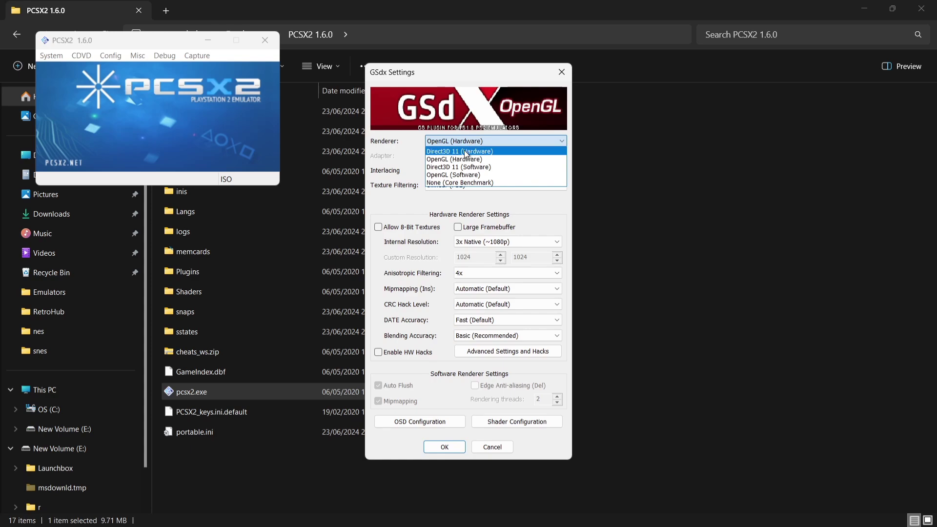
click(506, 153)
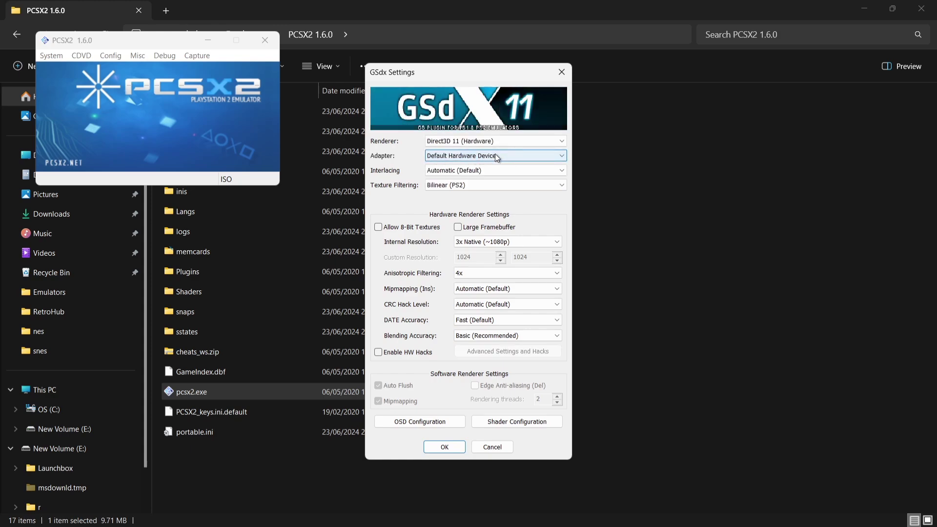
click(497, 157)
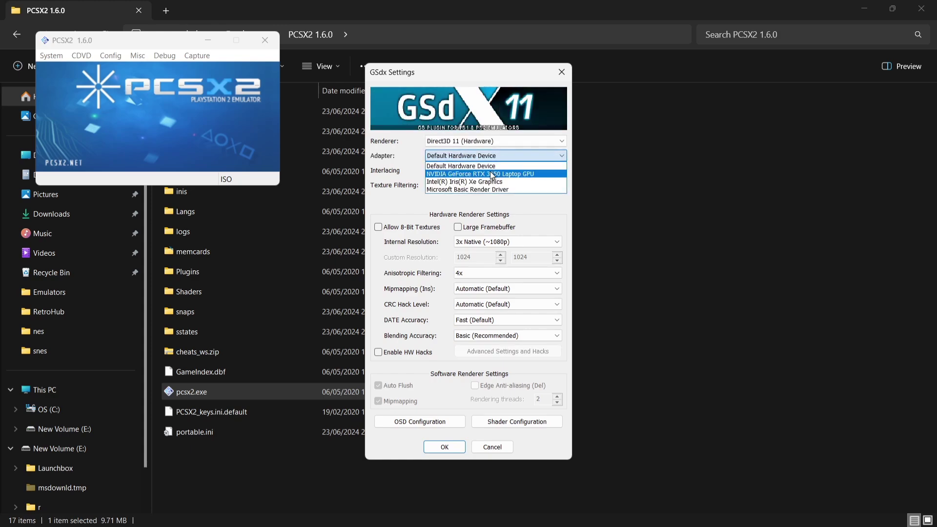
click(528, 173)
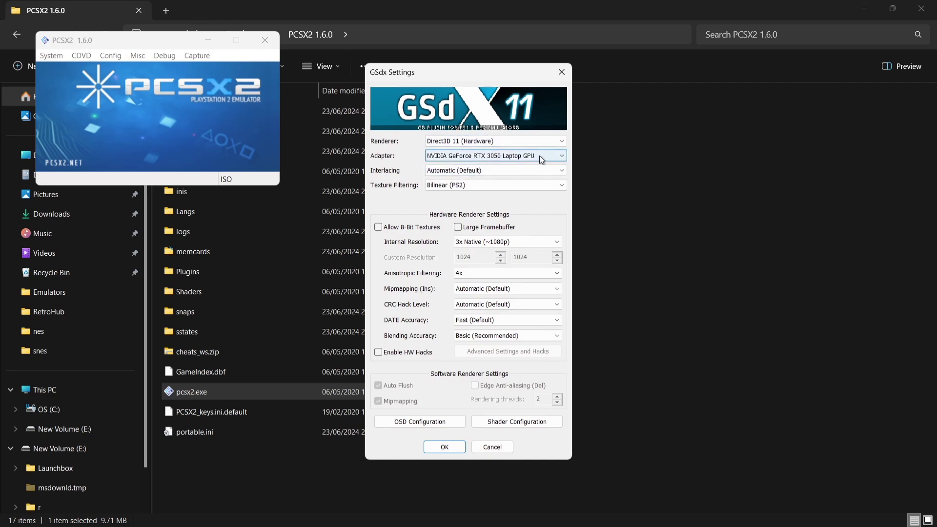
click(495, 141)
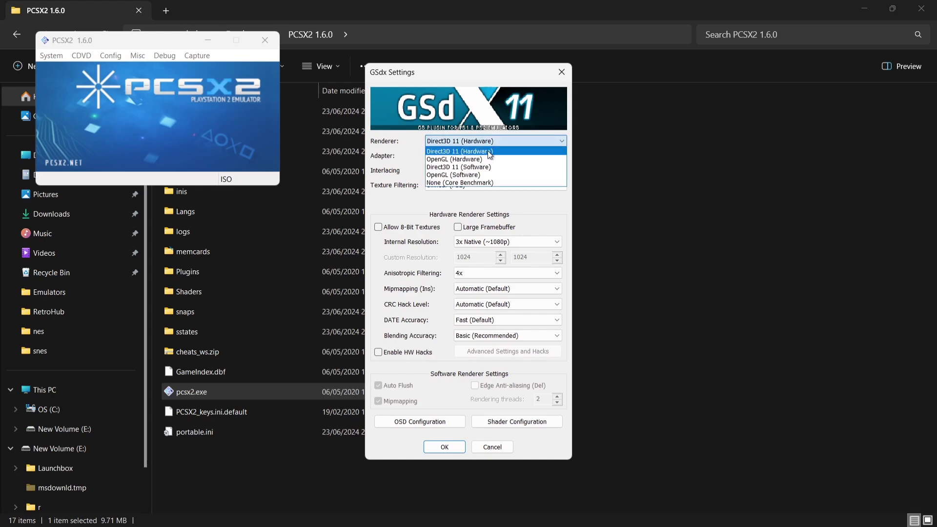
click(489, 151)
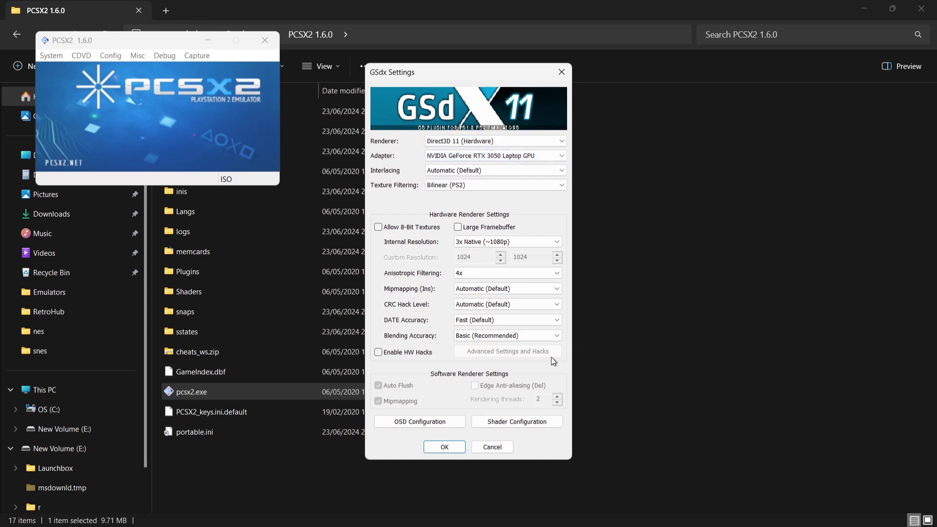
click(449, 448)
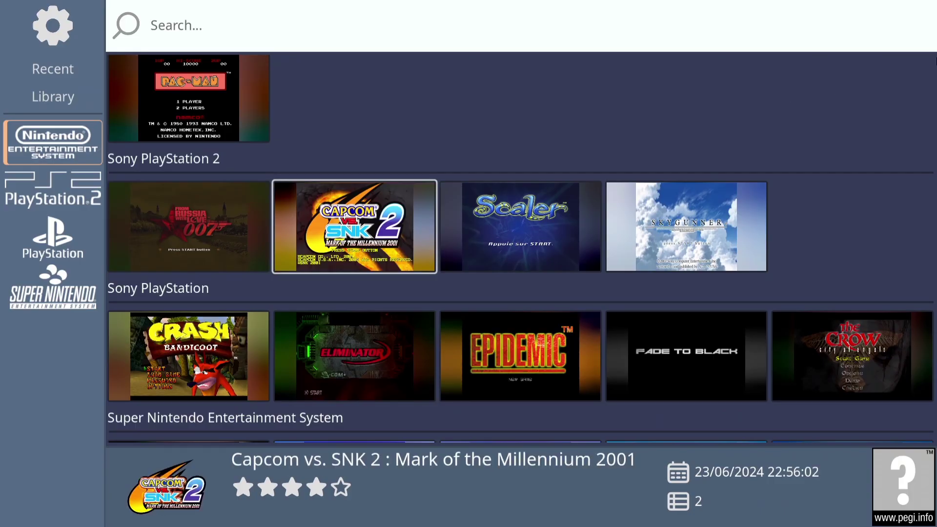
In RetroHub, launch Skygunner from the Sony PlayStation 2 games
key(Right)
key(Right)
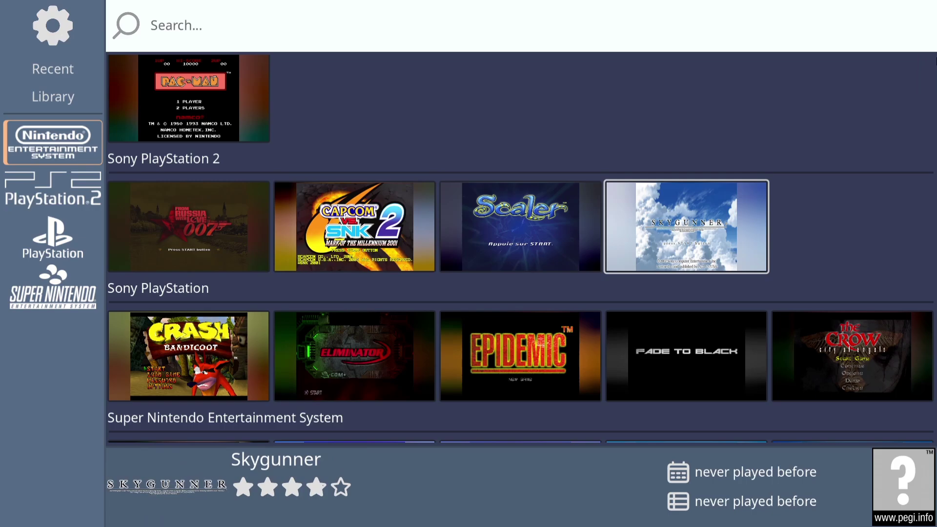
key(Return)
key(Return)
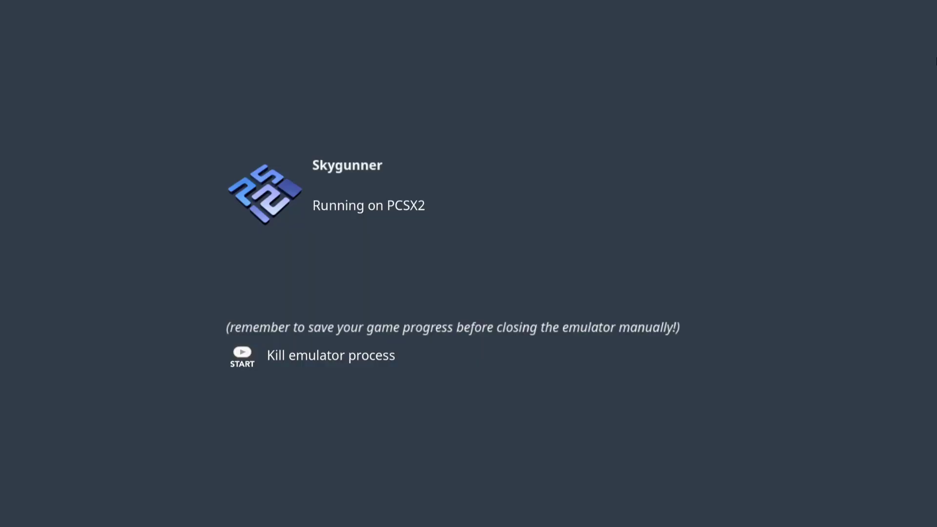